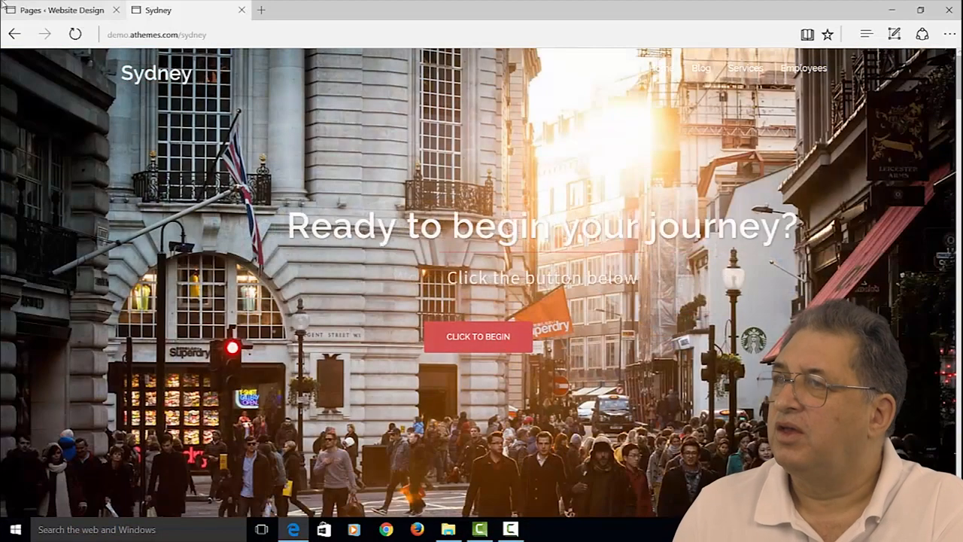
Switch to the site's admin pages and open the Sydney theme documentation from Sydney Info
{"action": "left_click", "coordinate": [64, 9]}
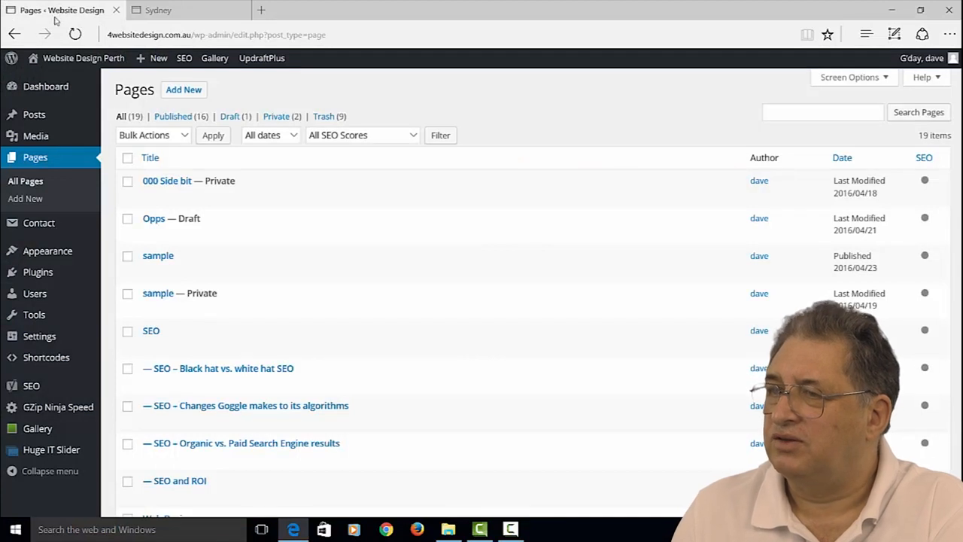
{"action": "mouse_move", "coordinate": [46, 258]}
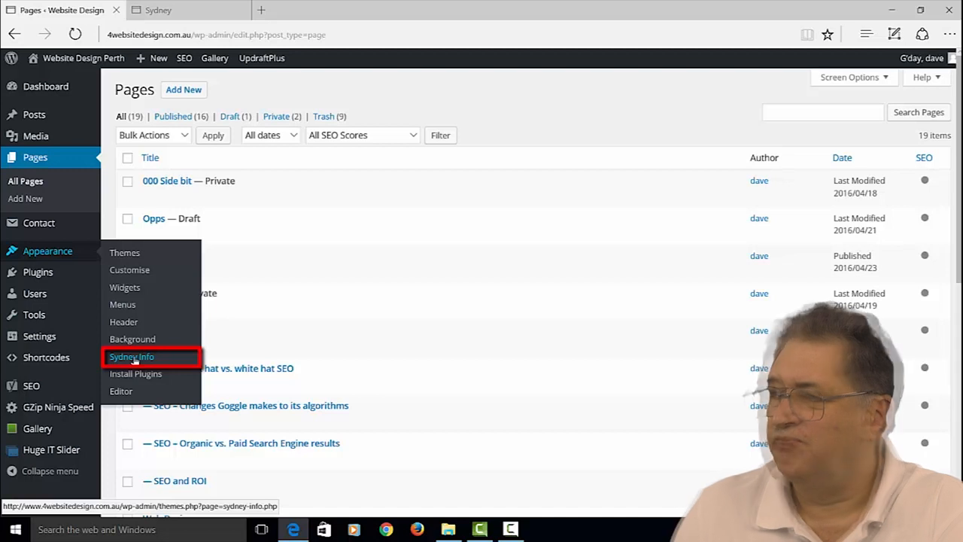
{"action": "left_click", "coordinate": [134, 358]}
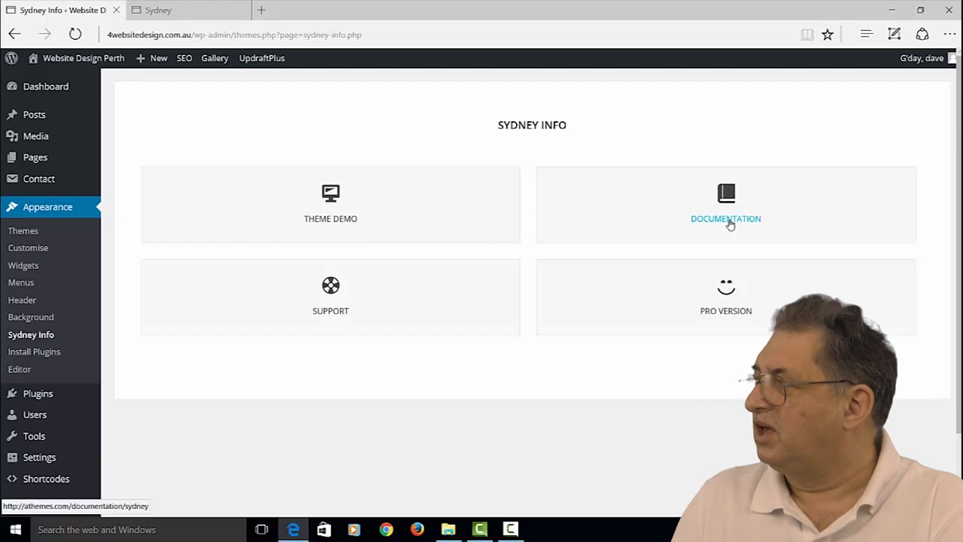
{"action": "left_click", "coordinate": [730, 225]}
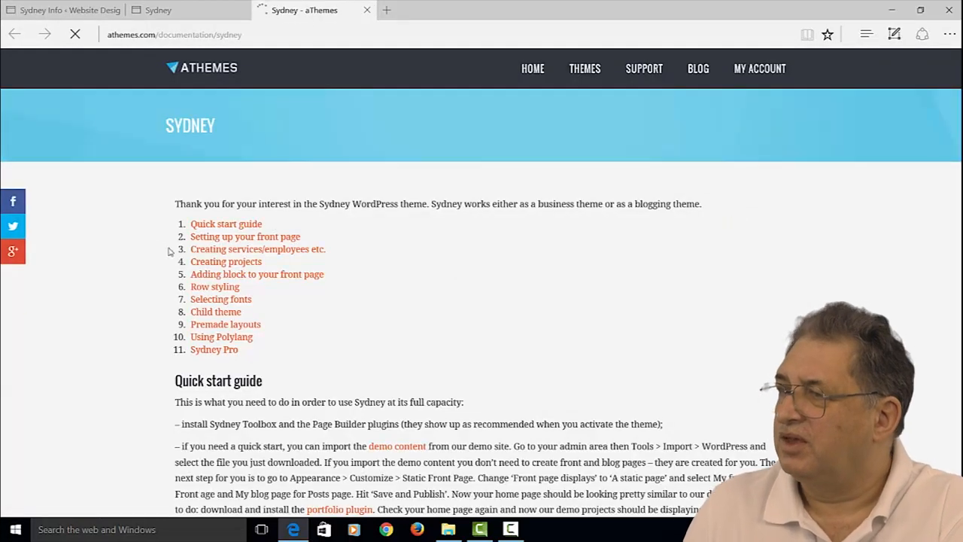
Look through the Sydney documentation, from the quick start guide and setup videos to the Sydney Pro section
{"action": "scroll", "coordinate": [378, 308], "scroll_direction": "down", "scroll_amount": 1}
{"action": "scroll", "coordinate": [377, 309], "scroll_direction": "down", "scroll_amount": 3}
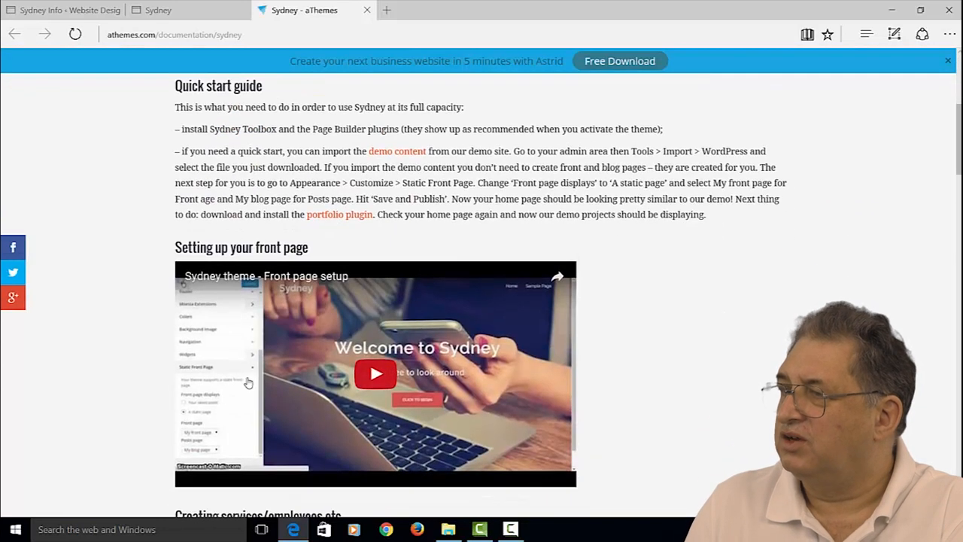
{"action": "scroll", "coordinate": [630, 351], "scroll_direction": "down", "scroll_amount": 4}
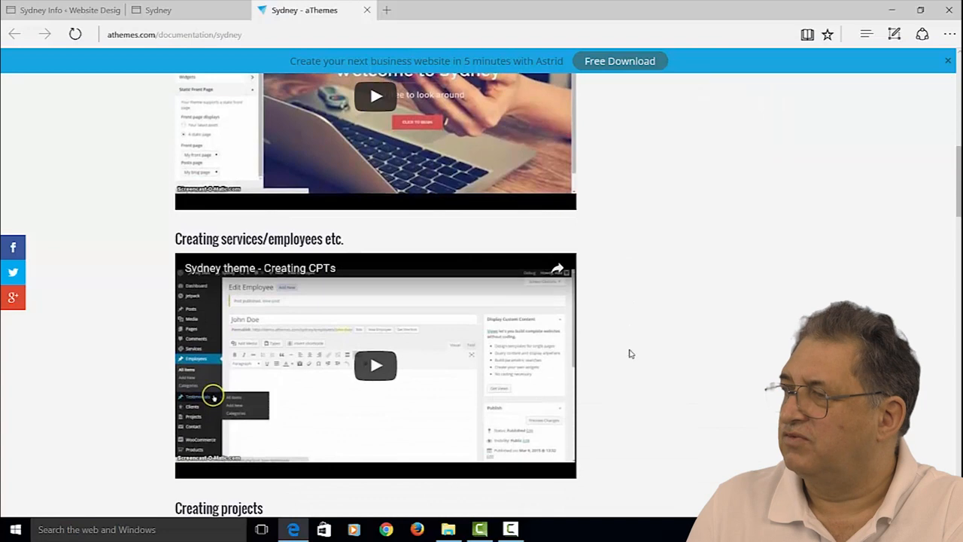
{"action": "scroll", "coordinate": [631, 353], "scroll_direction": "down", "scroll_amount": 12}
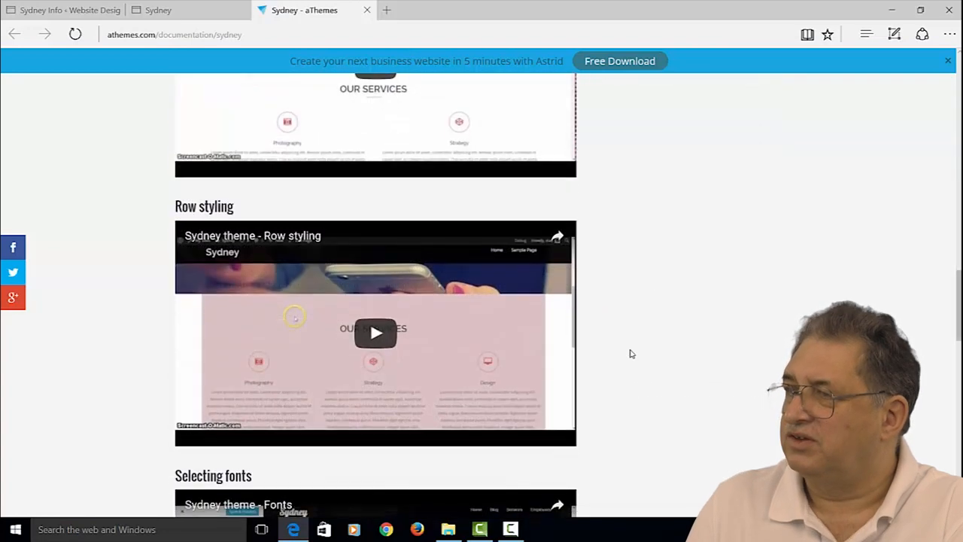
{"action": "scroll", "coordinate": [630, 353], "scroll_direction": "down", "scroll_amount": 6}
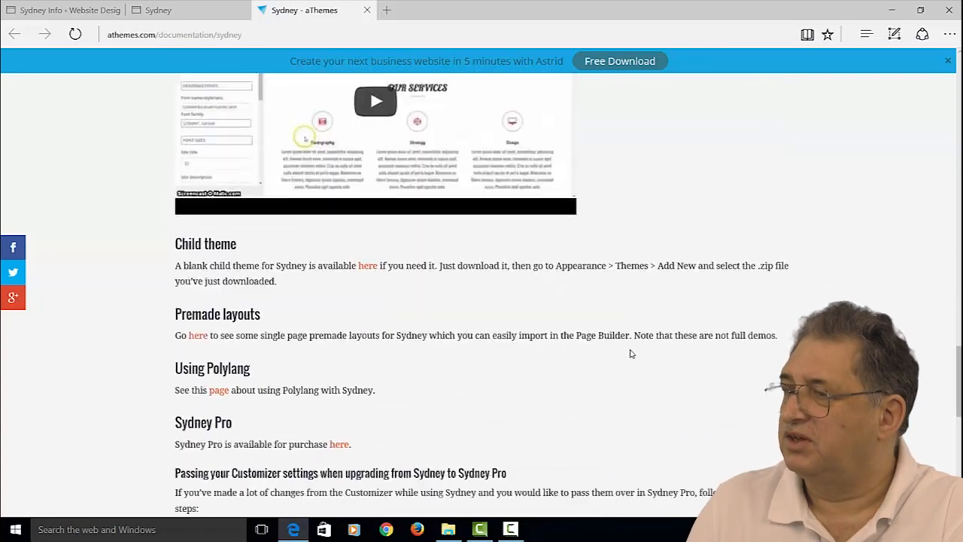
{"action": "scroll", "coordinate": [631, 353], "scroll_direction": "down", "scroll_amount": 6}
{"action": "scroll", "coordinate": [630, 353], "scroll_direction": "up", "scroll_amount": 7}
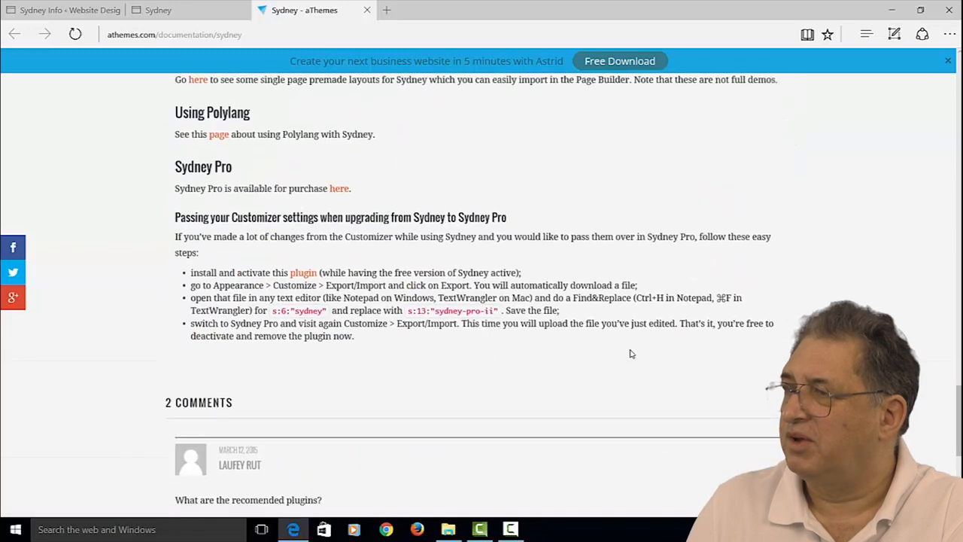
{"action": "scroll", "coordinate": [631, 353], "scroll_direction": "up", "scroll_amount": 15}
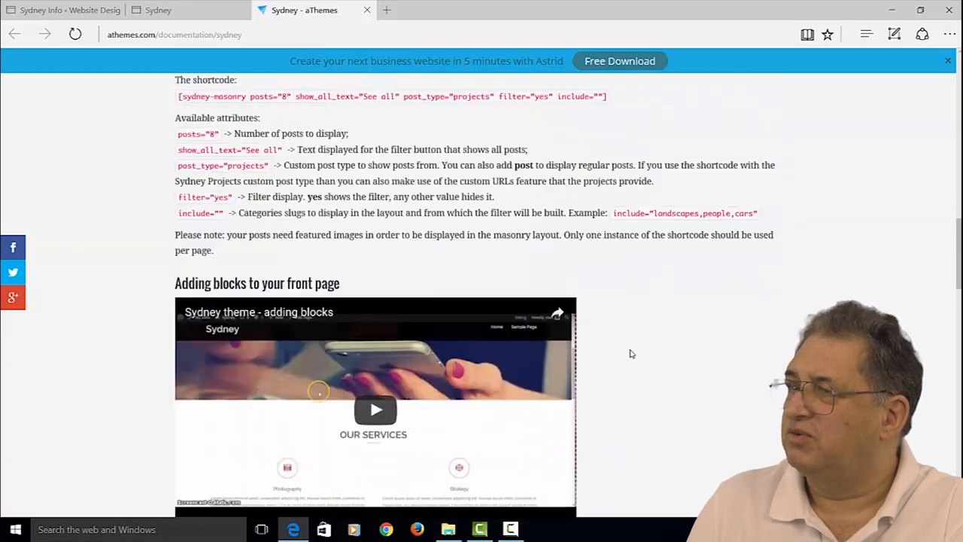
{"action": "scroll", "coordinate": [630, 353], "scroll_direction": "up", "scroll_amount": 11}
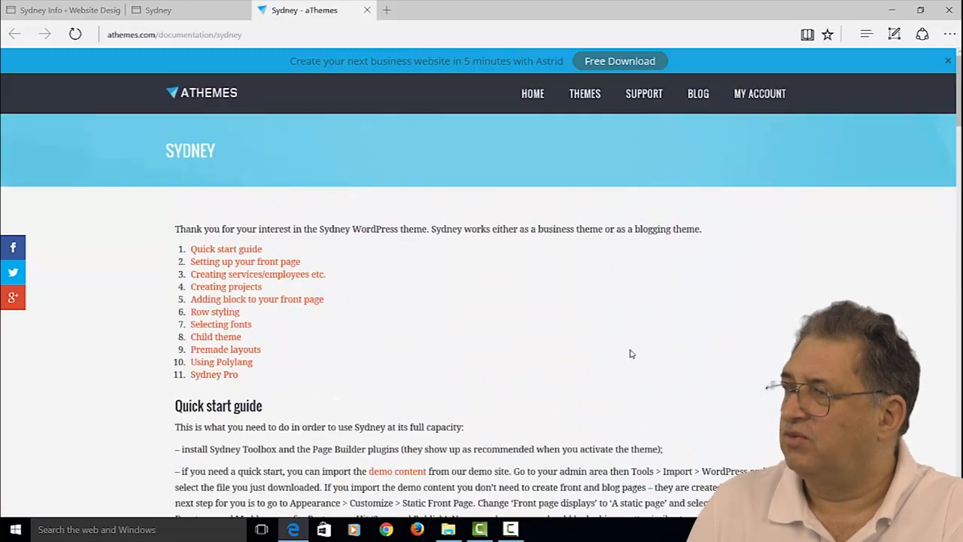
Close the documentation and set the site's Upload New Media page to use the multi-file uploader
{"action": "left_click", "coordinate": [366, 10]}
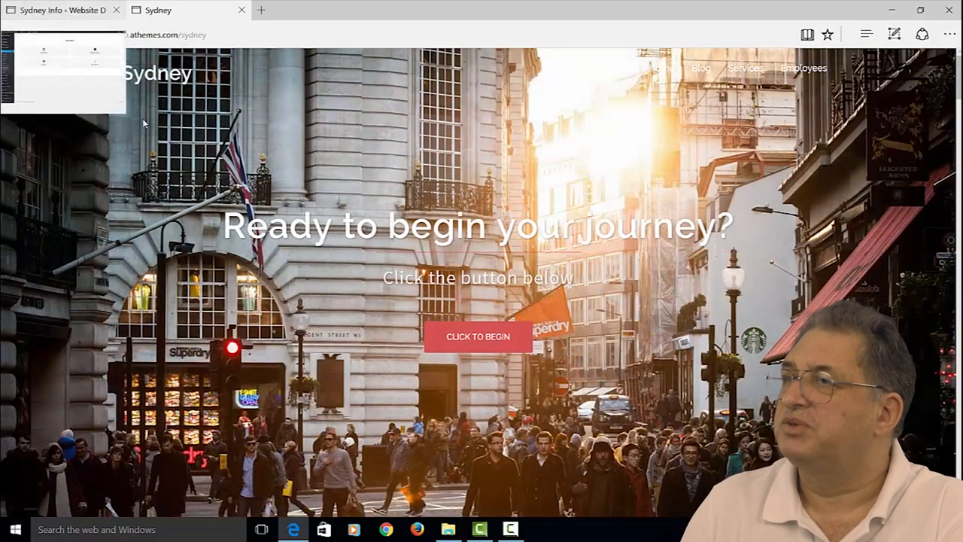
{"action": "left_click", "coordinate": [82, 10]}
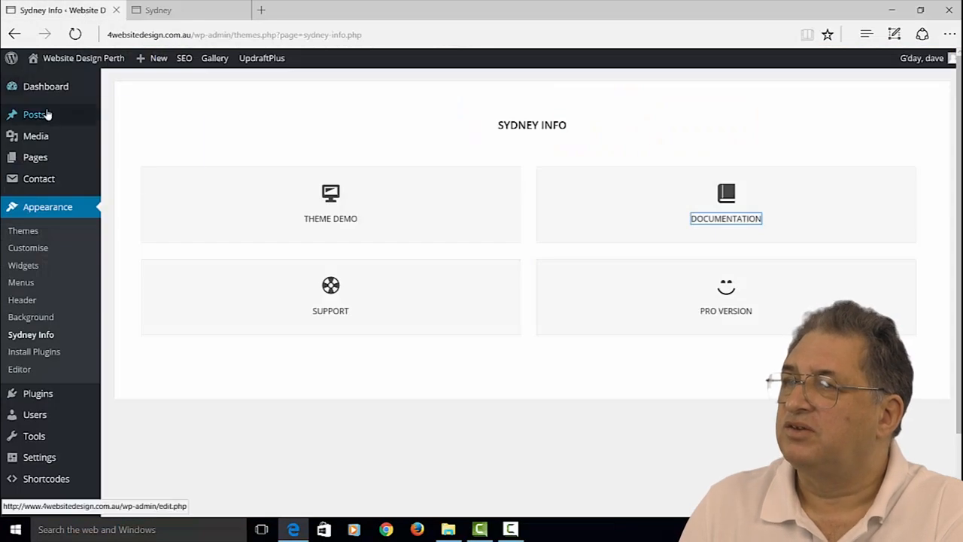
{"action": "mouse_move", "coordinate": [37, 139]}
{"action": "left_click", "coordinate": [125, 157]}
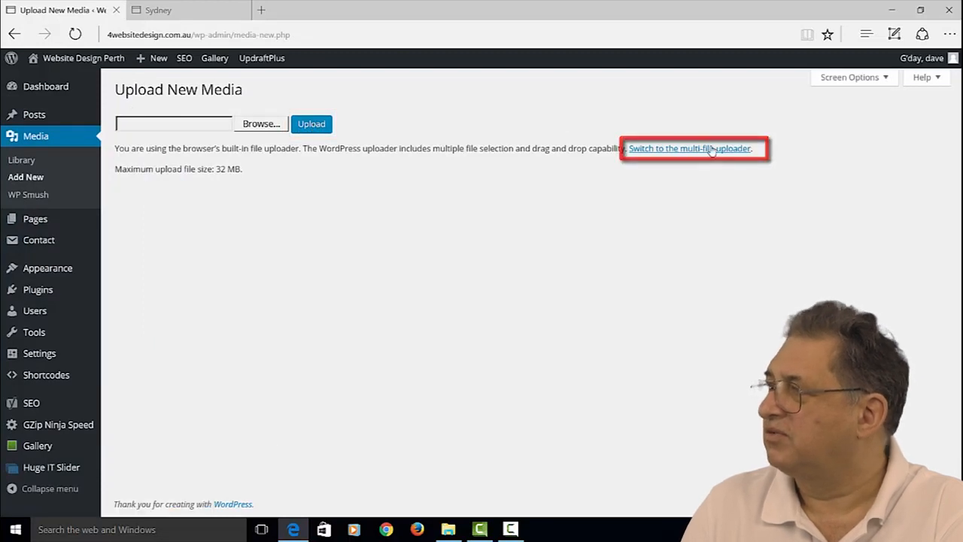
{"action": "left_click", "coordinate": [684, 149]}
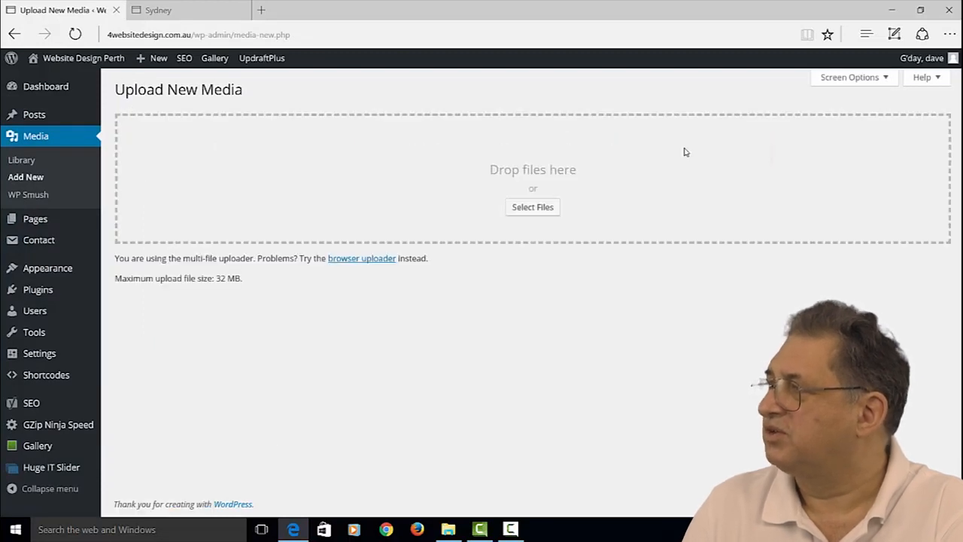
Upload Image4, Image6, Image8, Image10, Image12 and sydney header from the Sydney Slider folder in WordPress Masterclass
{"action": "left_click", "coordinate": [533, 208]}
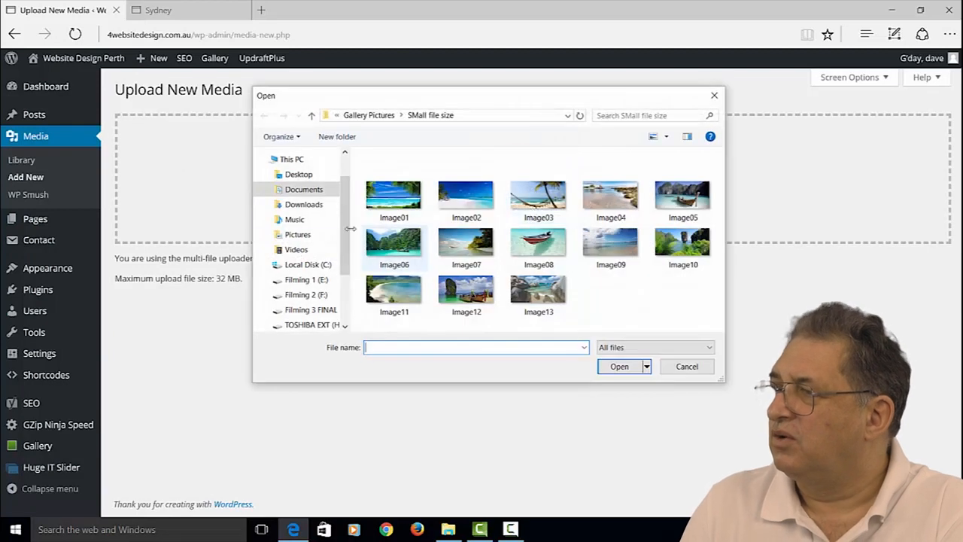
{"action": "left_click", "coordinate": [321, 188]}
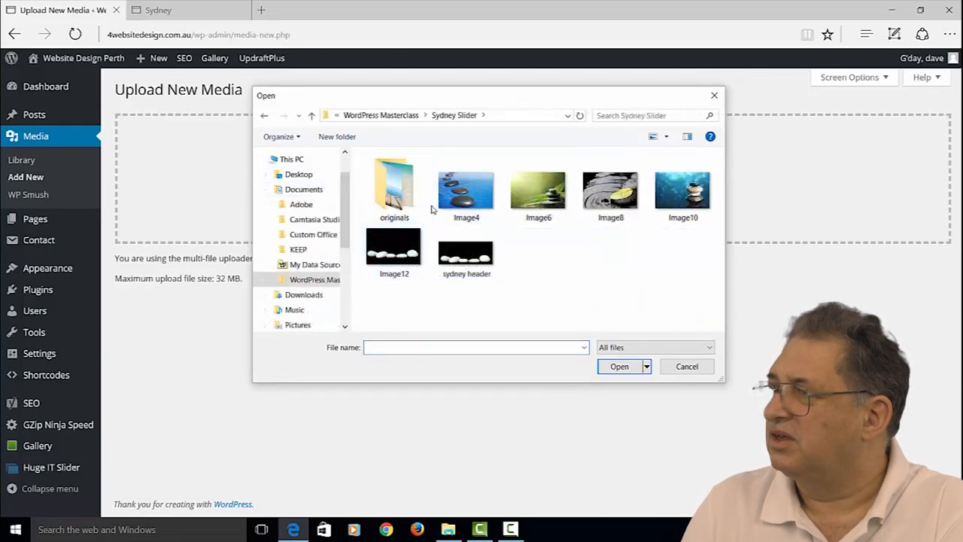
{"action": "left_click", "coordinate": [463, 197]}
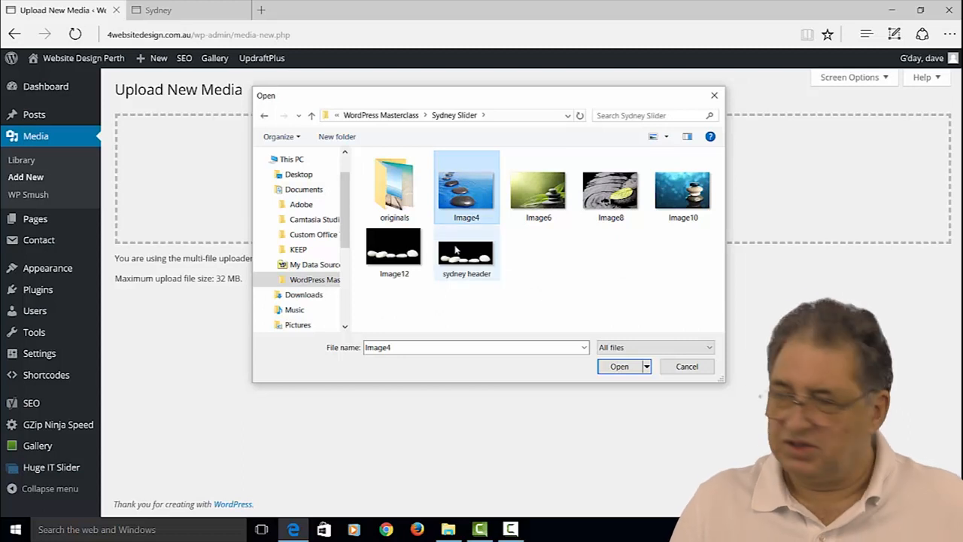
{"action": "left_click", "coordinate": [455, 250], "text": "shift"}
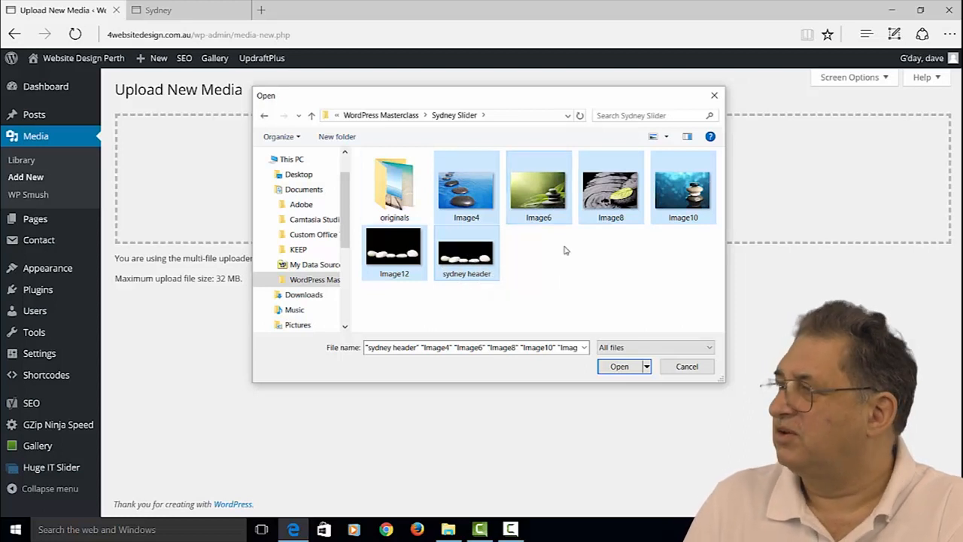
{"action": "left_click", "coordinate": [620, 367]}
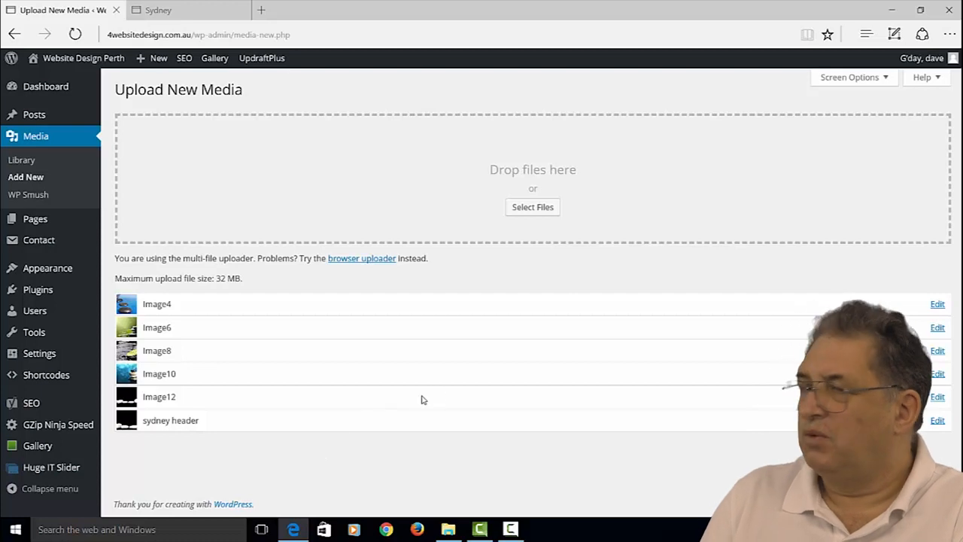
Open the uploaded Image4 for editing and examine its details and Alternative Text field
{"action": "left_click", "coordinate": [937, 305]}
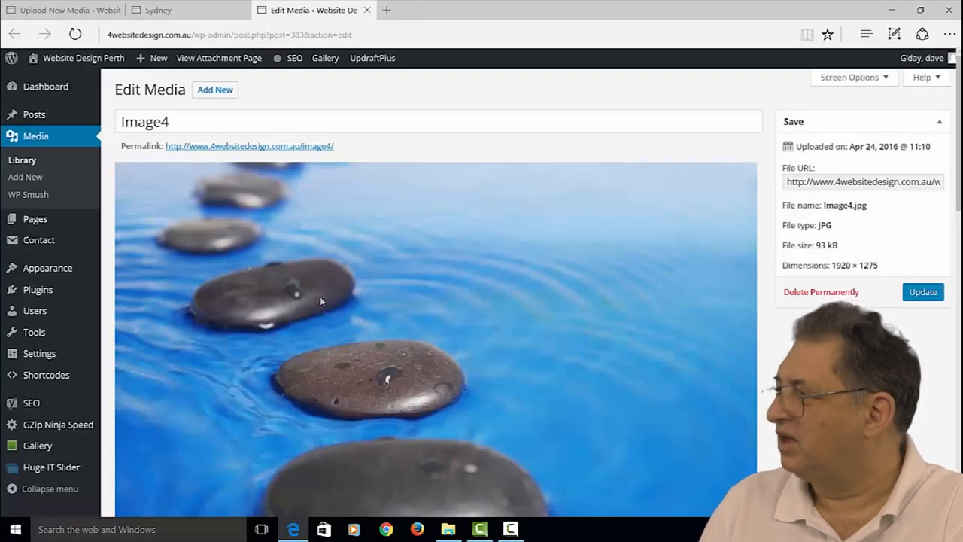
{"action": "scroll", "coordinate": [352, 296], "scroll_direction": "down", "scroll_amount": 4}
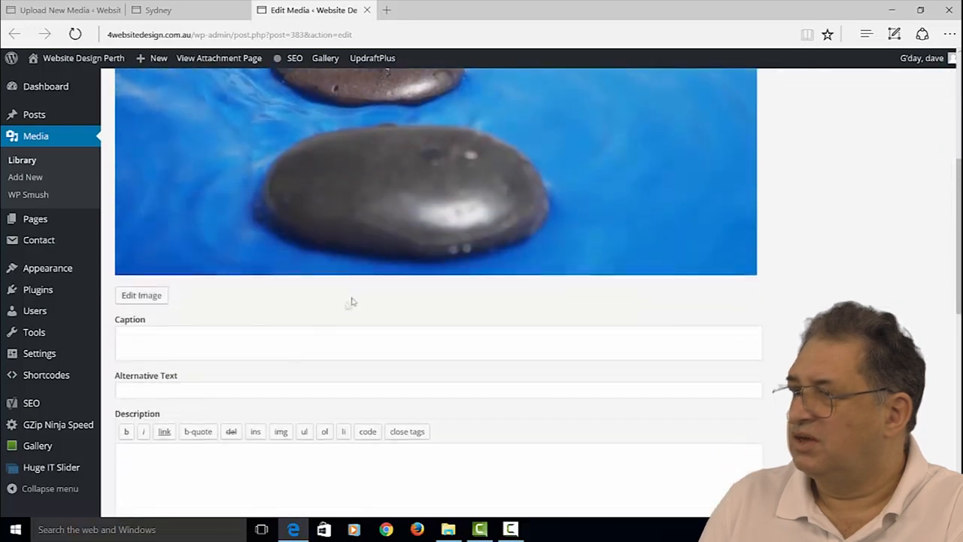
{"action": "left_click", "coordinate": [198, 387]}
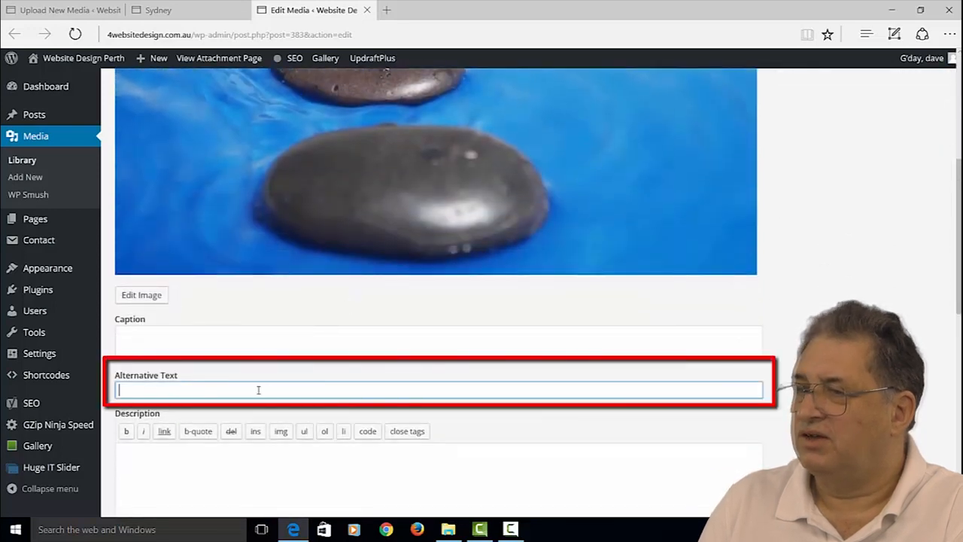
{"action": "scroll", "coordinate": [258, 389], "scroll_direction": "up", "scroll_amount": 3}
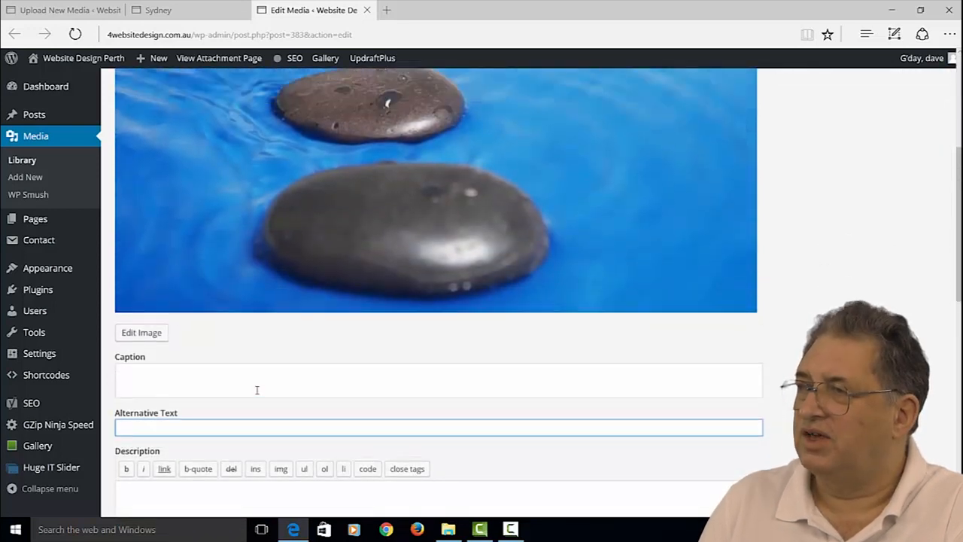
{"action": "scroll", "coordinate": [364, 268], "scroll_direction": "up", "scroll_amount": 2}
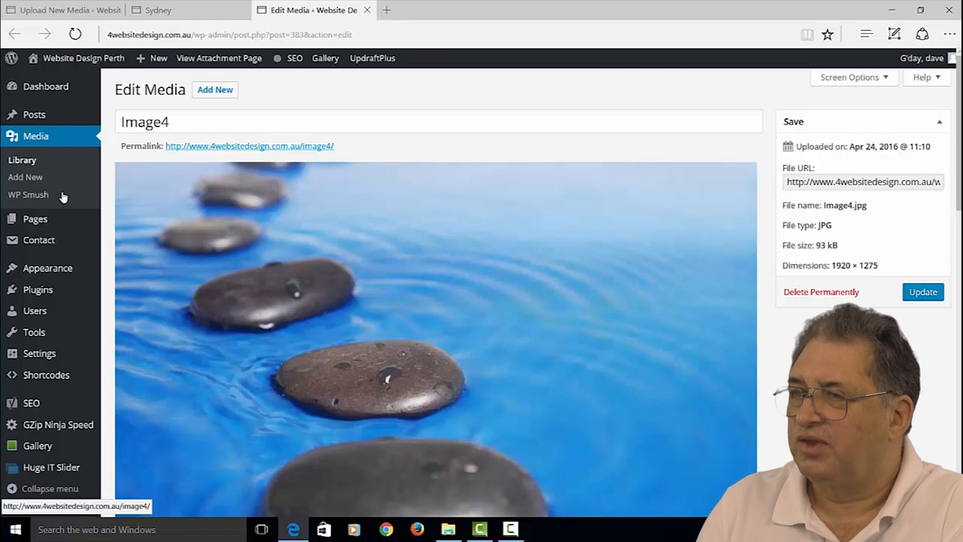
Open the Header Slider settings of the Sydney theme's header area in the customiser
{"action": "mouse_move", "coordinate": [46, 273]}
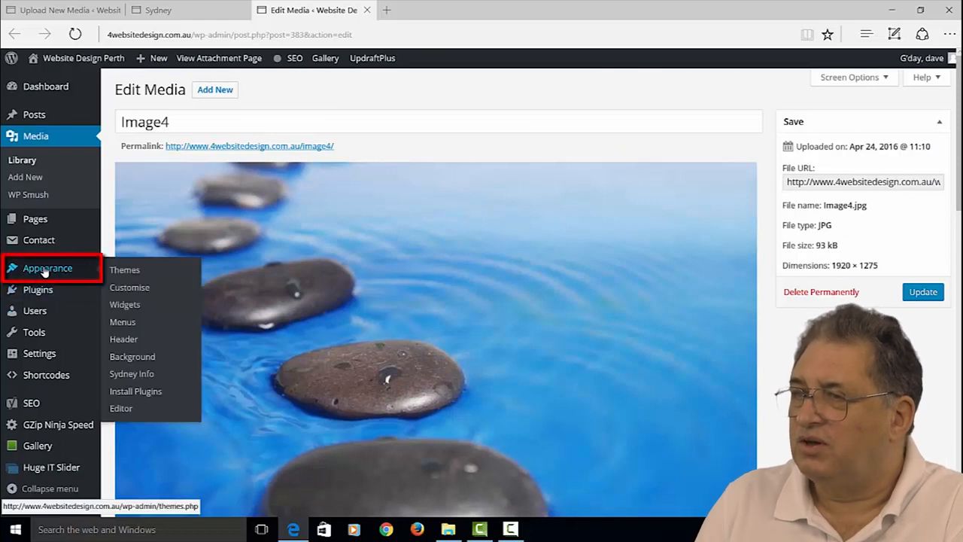
{"action": "left_click", "coordinate": [139, 292]}
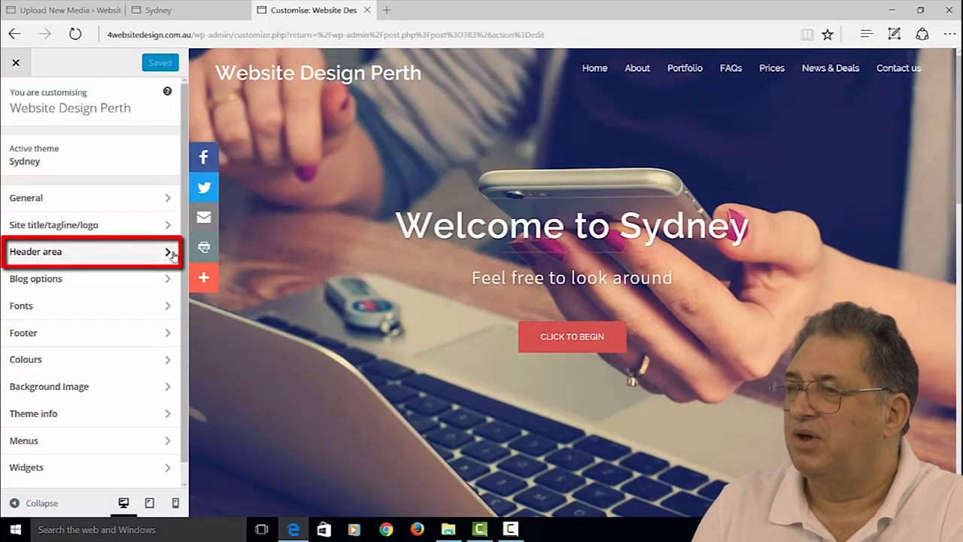
{"action": "left_click", "coordinate": [171, 255]}
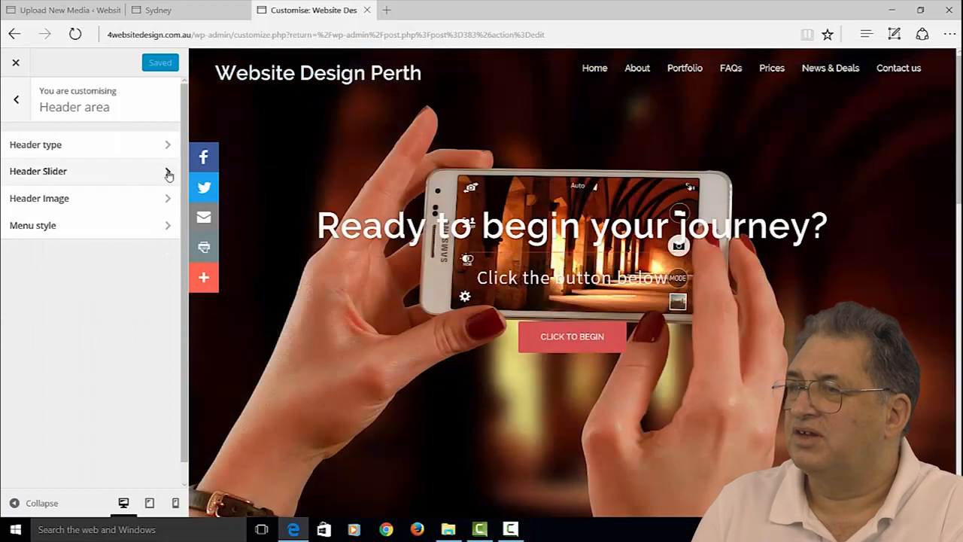
{"action": "left_click", "coordinate": [169, 173]}
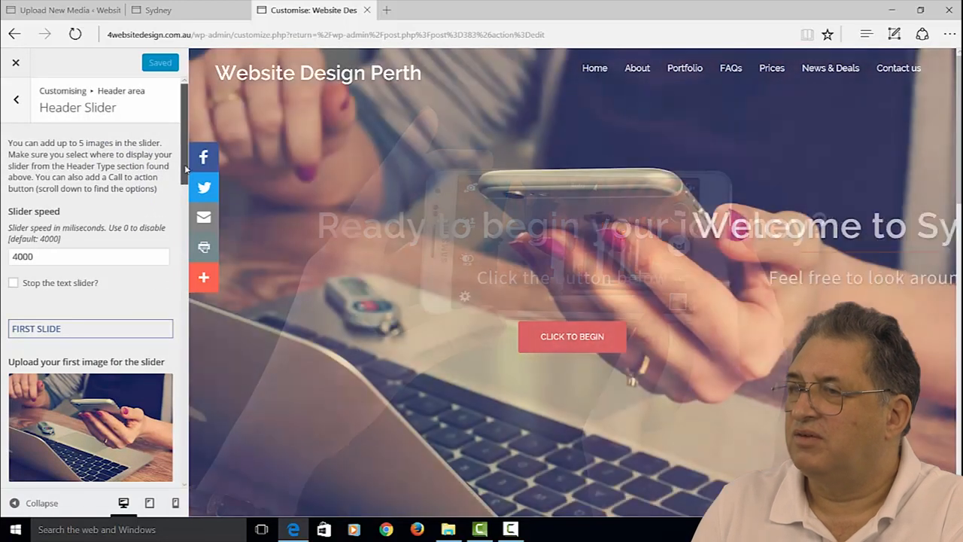
Replace the first slide's image with Image4 from the media library
{"action": "left_click_drag", "start_coordinate": [182, 171], "coordinate": [188, 192]}
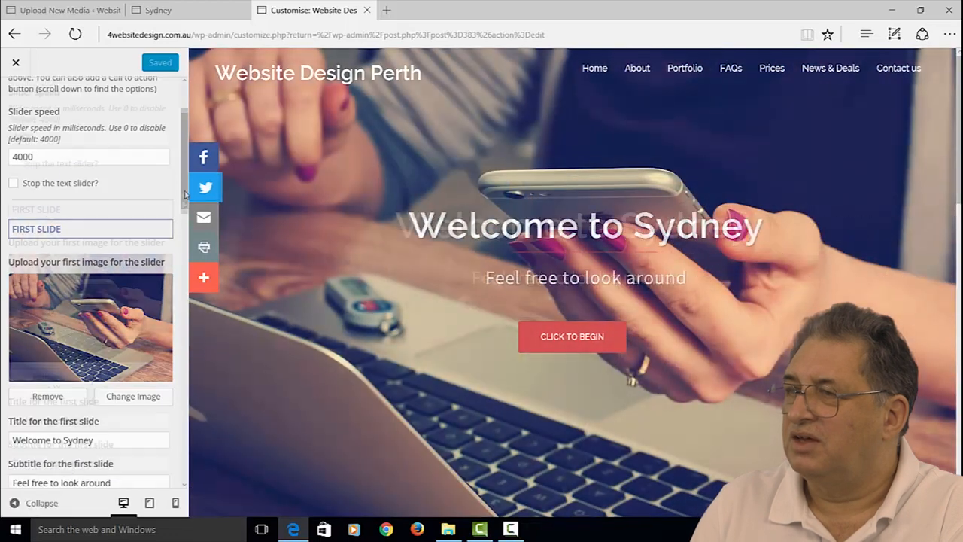
{"action": "scroll", "coordinate": [78, 301], "scroll_direction": "down", "scroll_amount": 3}
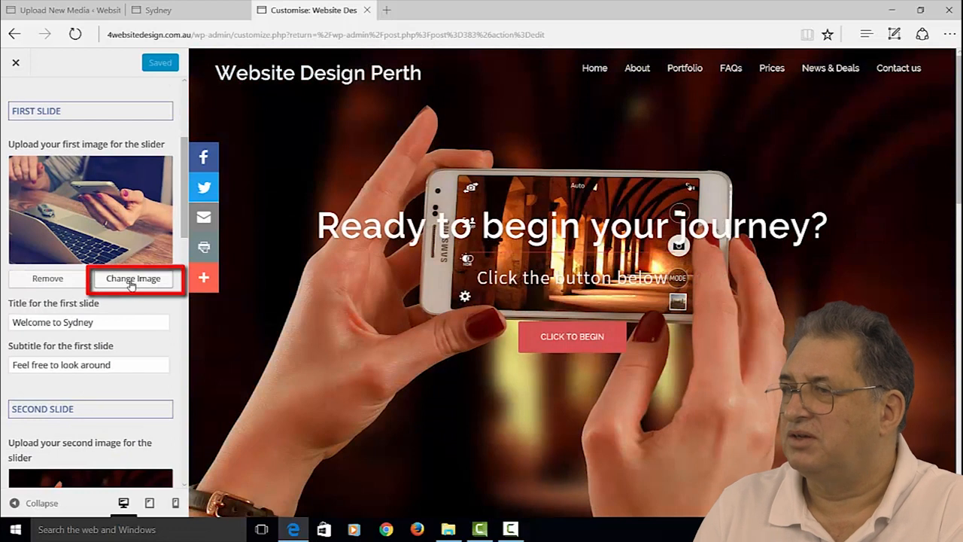
{"action": "left_click", "coordinate": [133, 280]}
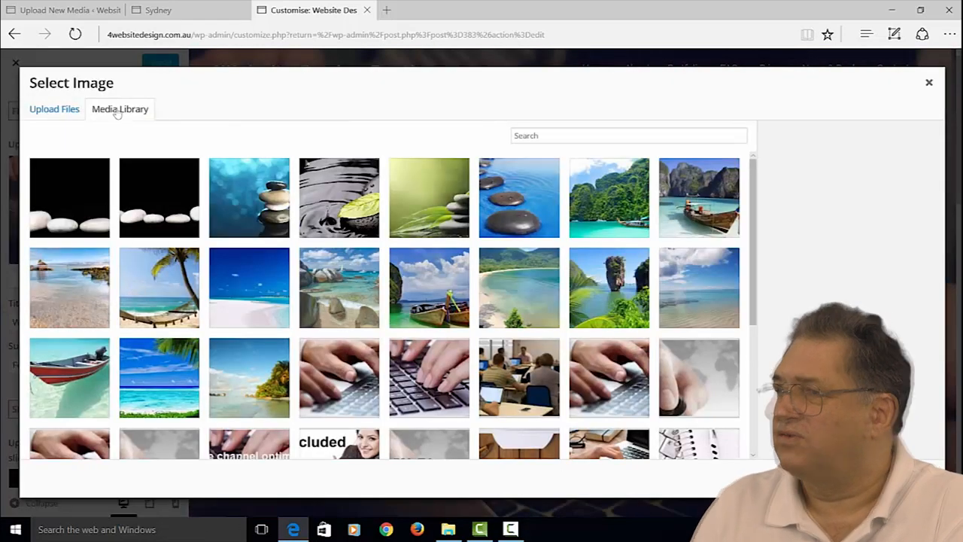
{"action": "left_click", "coordinate": [512, 201]}
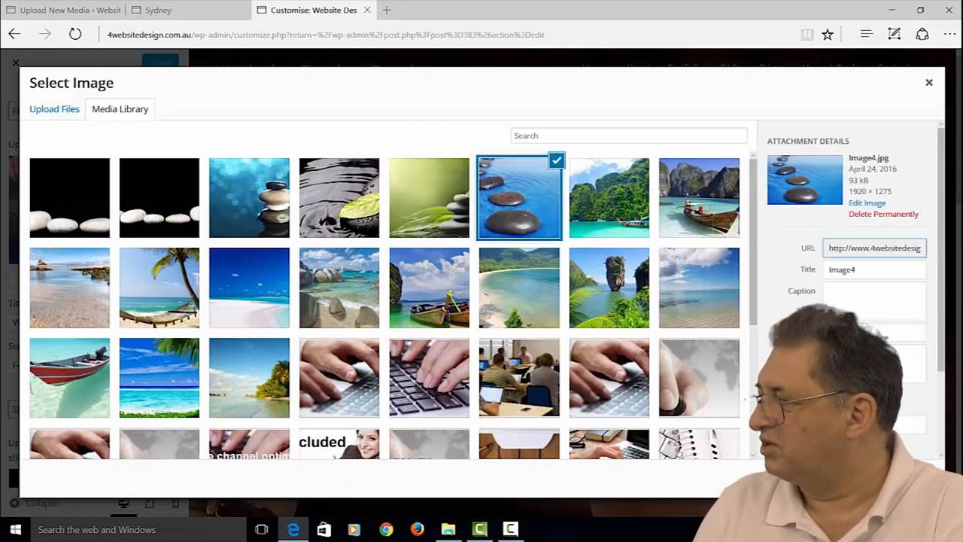
{"action": "left_click", "coordinate": [896, 477]}
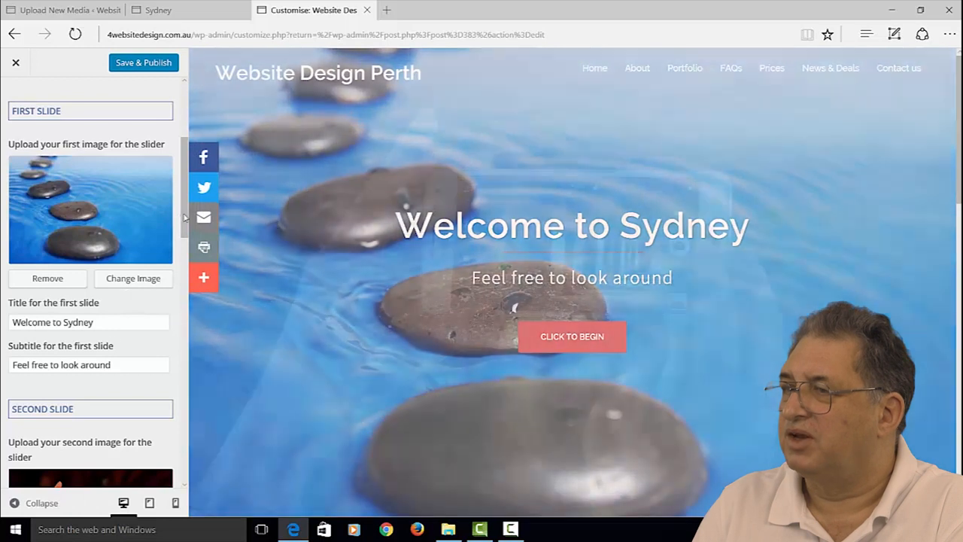
Replace the second slide's image with Image6 from the media library
{"action": "left_click_drag", "start_coordinate": [179, 220], "coordinate": [179, 291]}
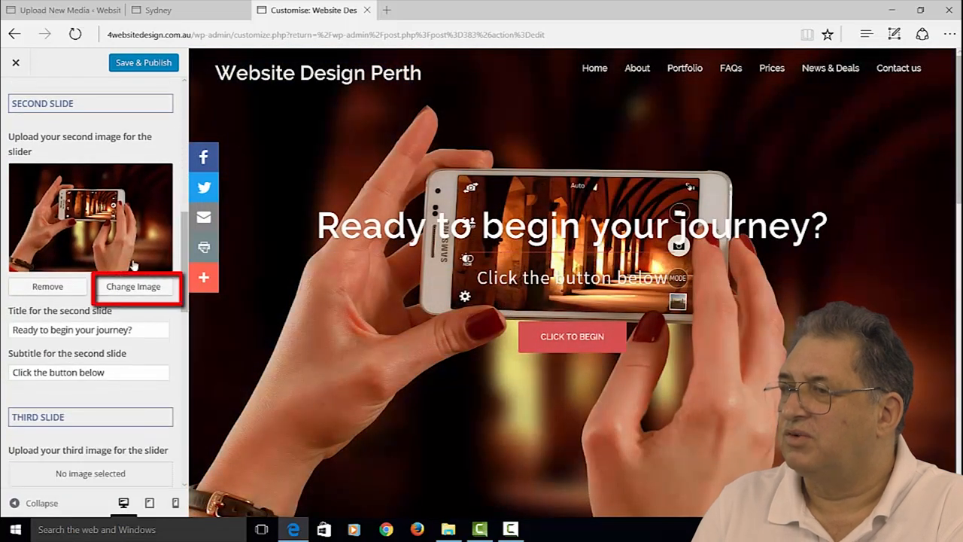
{"action": "left_click", "coordinate": [133, 288]}
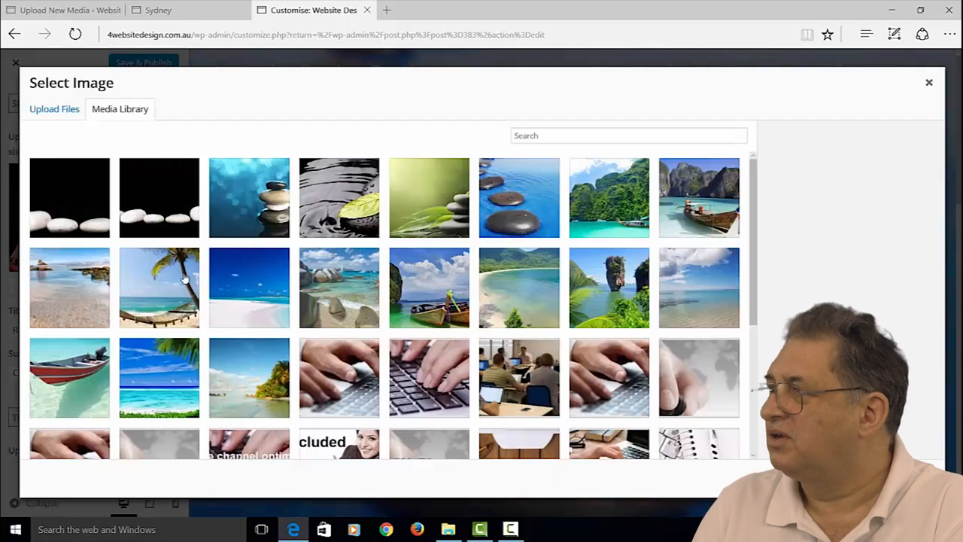
{"action": "left_click", "coordinate": [429, 205]}
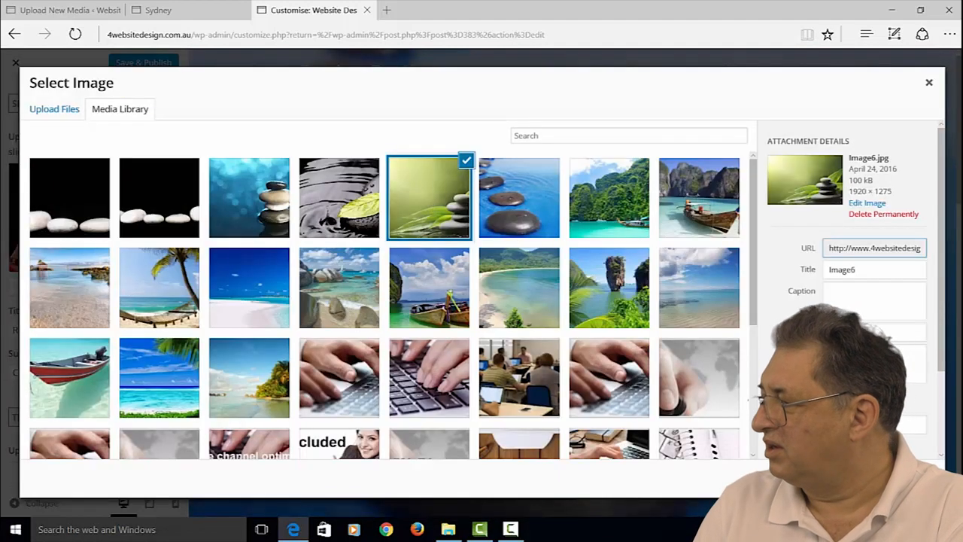
{"action": "left_click", "coordinate": [893, 479]}
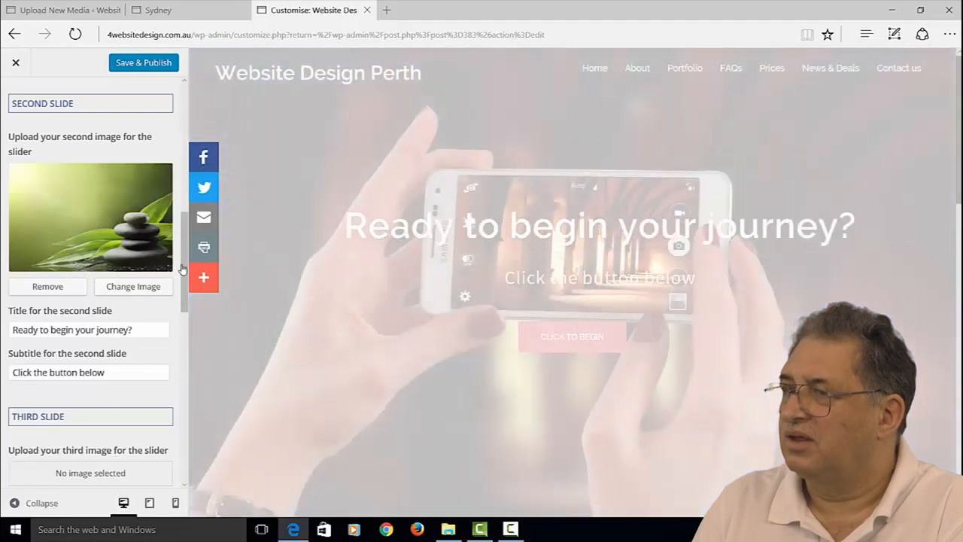
Assign the media library image of a green leaf on wet black stones to the third slide
{"action": "scroll", "coordinate": [183, 280], "scroll_direction": "down", "scroll_amount": 4}
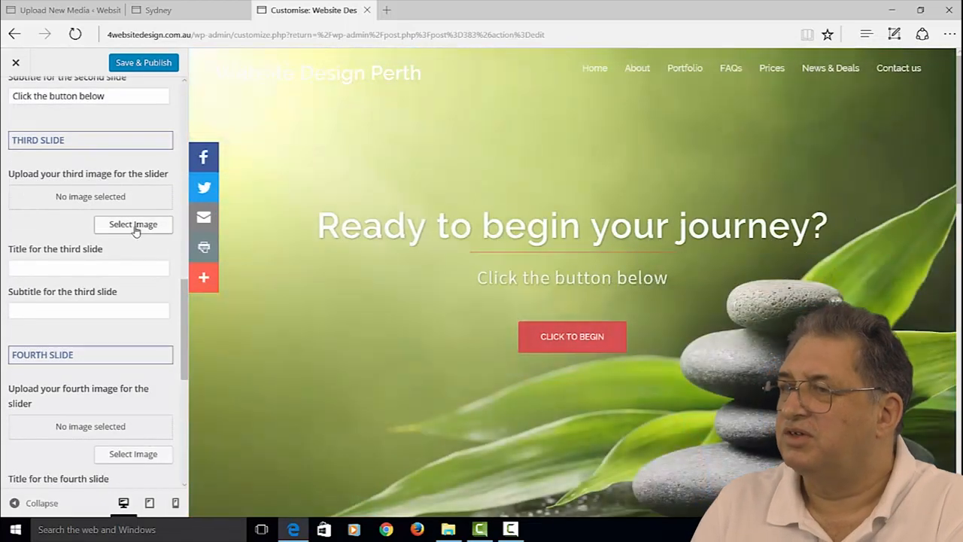
{"action": "left_click", "coordinate": [134, 225]}
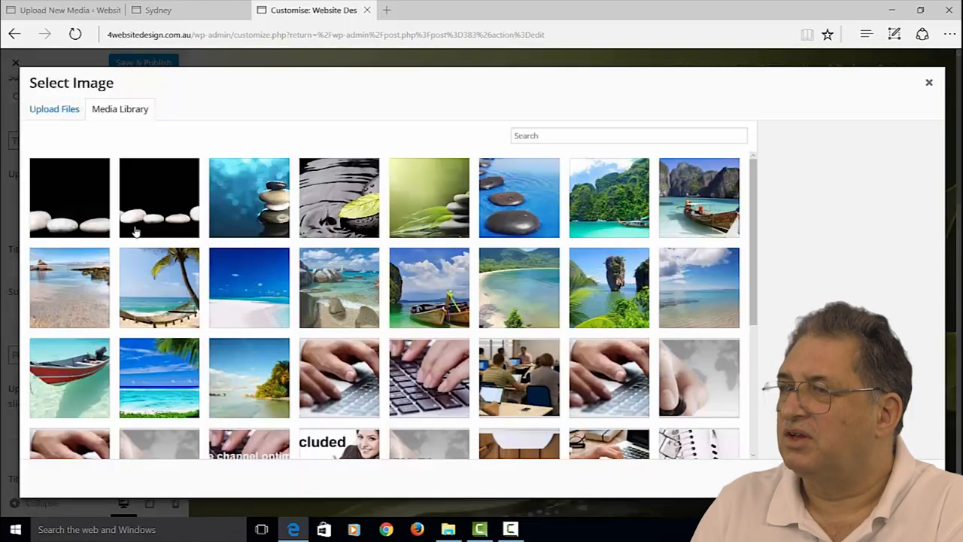
{"action": "left_click", "coordinate": [335, 199]}
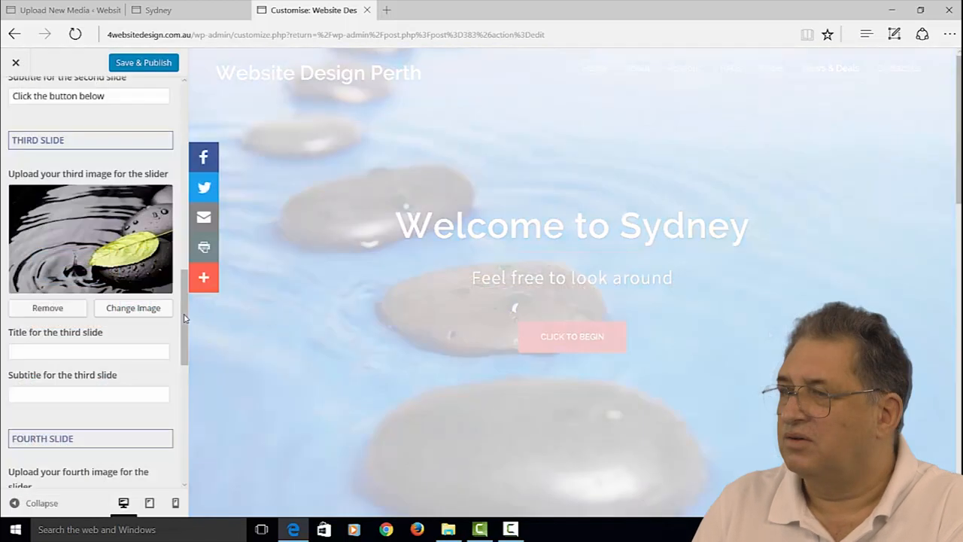
Assign the media library image of stacked stones on a blue background to the fourth slide
{"action": "scroll", "coordinate": [151, 334], "scroll_direction": "down", "scroll_amount": 4}
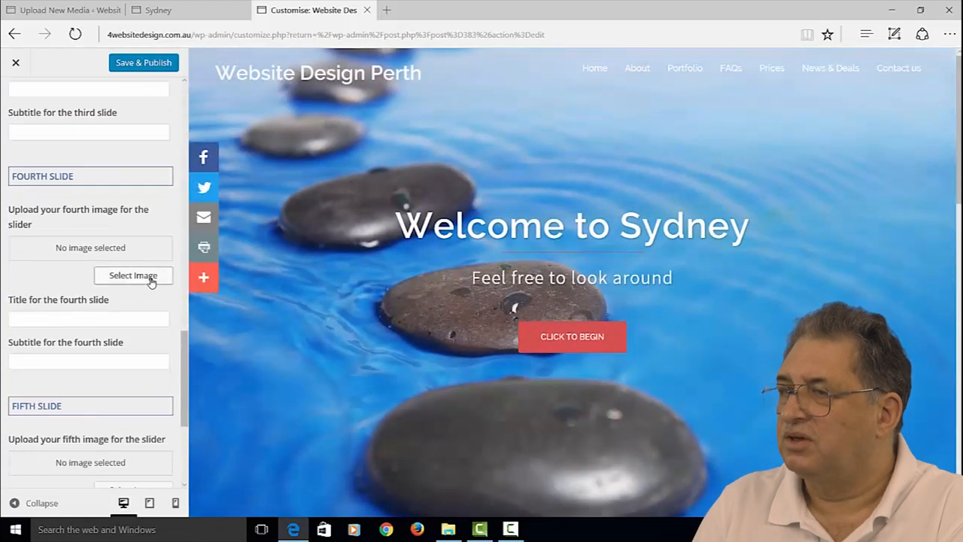
{"action": "left_click", "coordinate": [133, 275]}
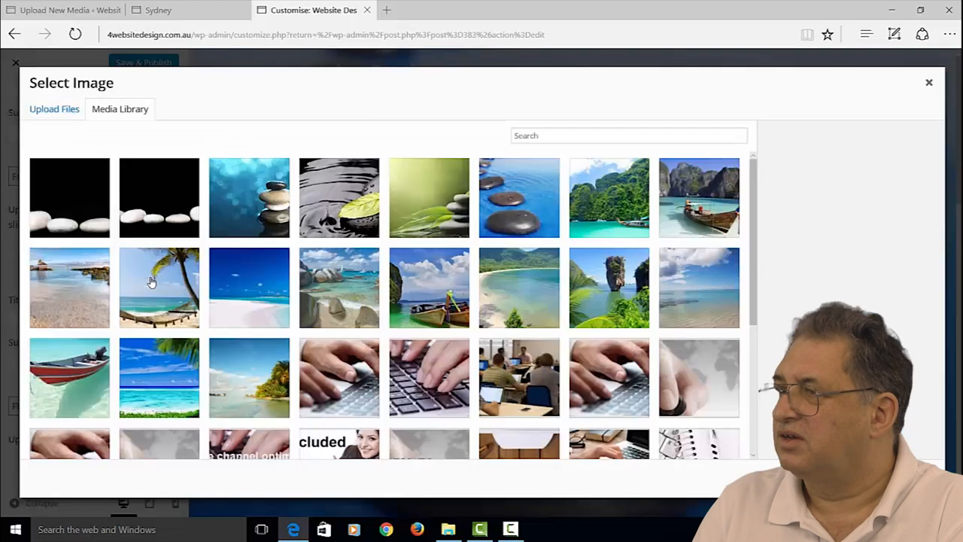
{"action": "left_click", "coordinate": [256, 203]}
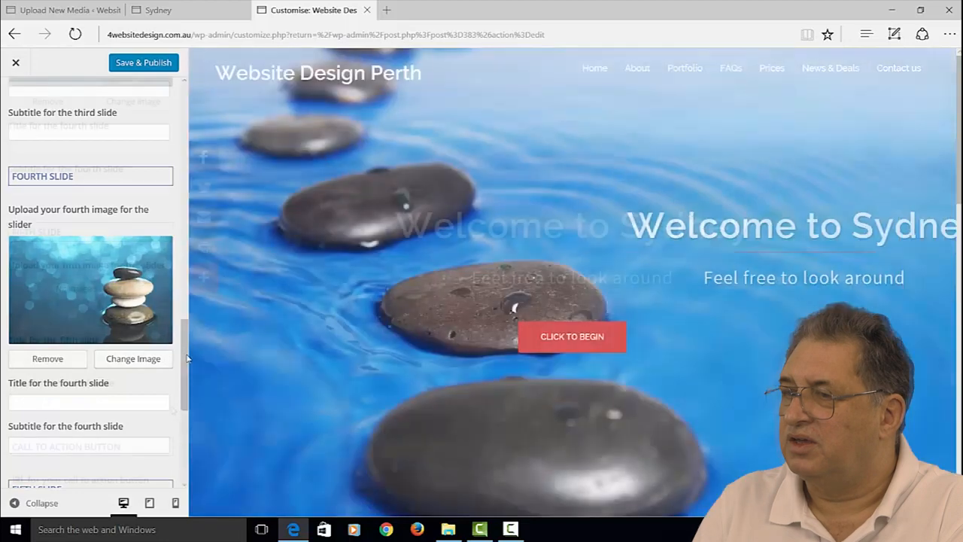
Assign Image12, the 1920 × 1275 picture of white stones on black, to the fifth slide
{"action": "scroll", "coordinate": [135, 218], "scroll_direction": "down", "scroll_amount": 3}
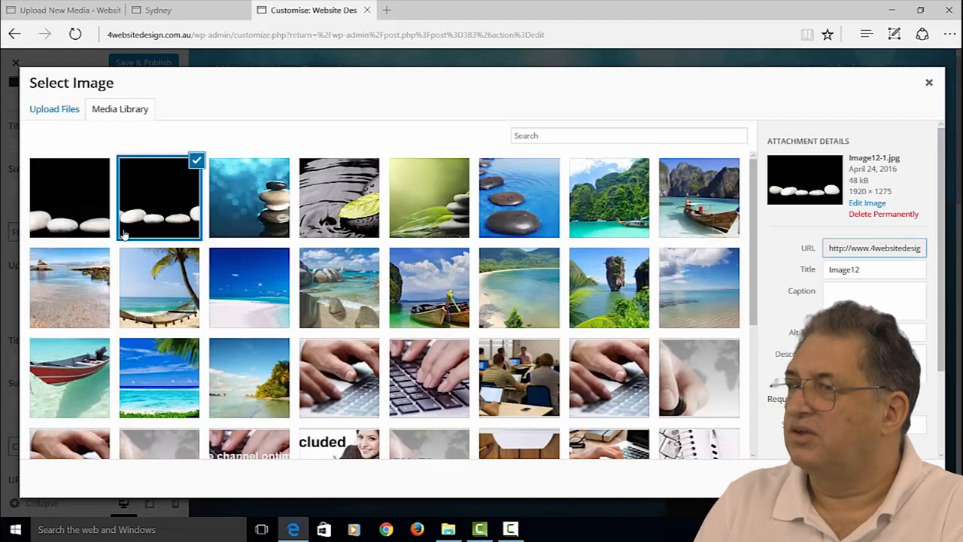
{"action": "left_click", "coordinate": [80, 209]}
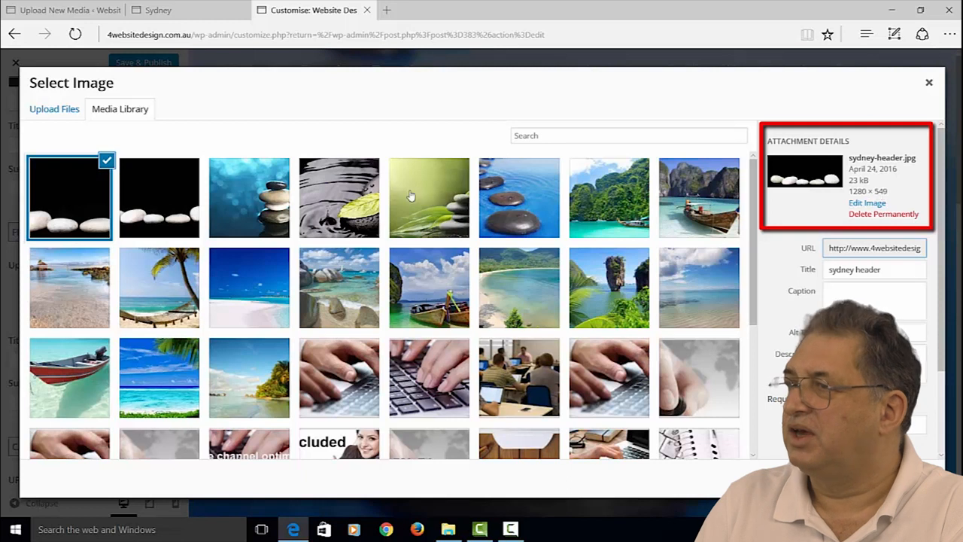
{"action": "left_click", "coordinate": [170, 188]}
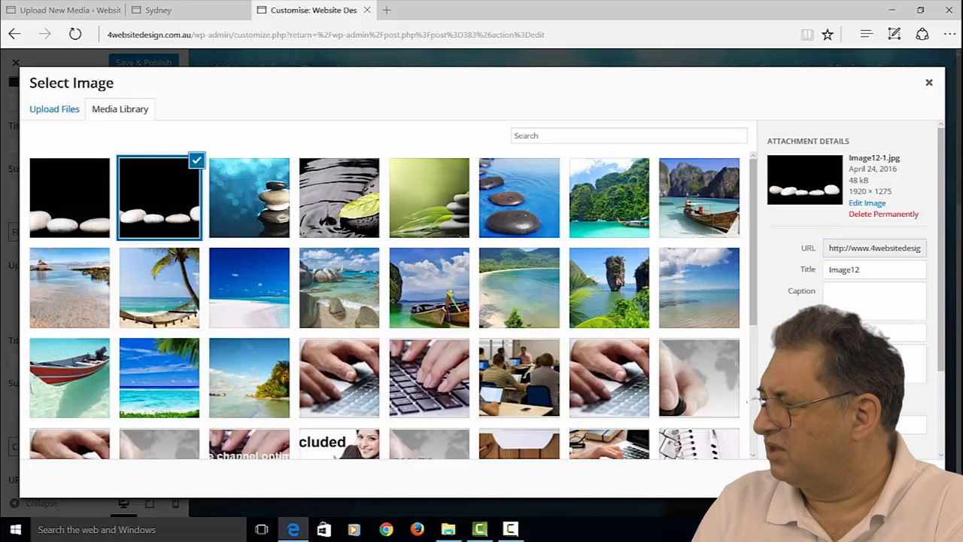
{"action": "left_click", "coordinate": [897, 478]}
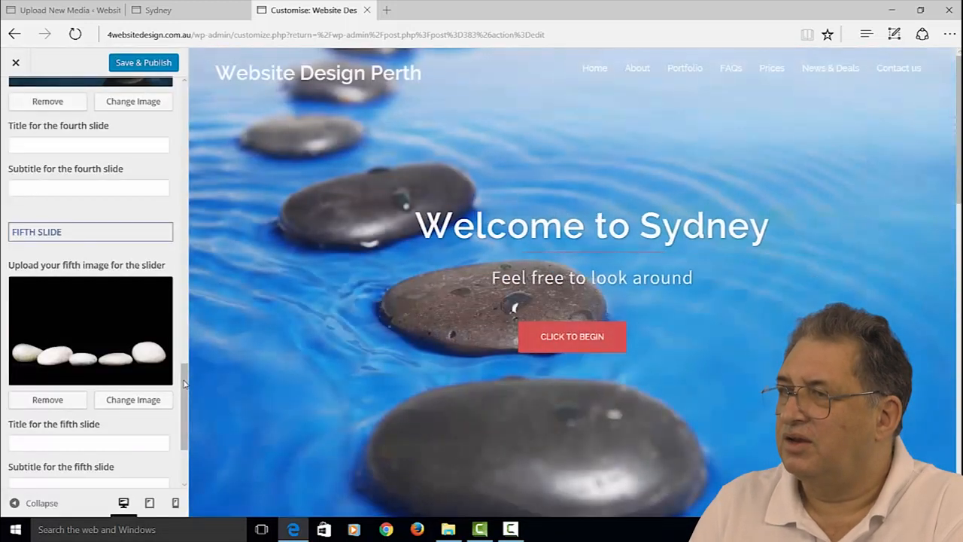
Set the first slide's title to "Website Design" and its subtitle to "Cheltenham Group"
{"action": "left_click_drag", "start_coordinate": [188, 379], "coordinate": [174, 159]}
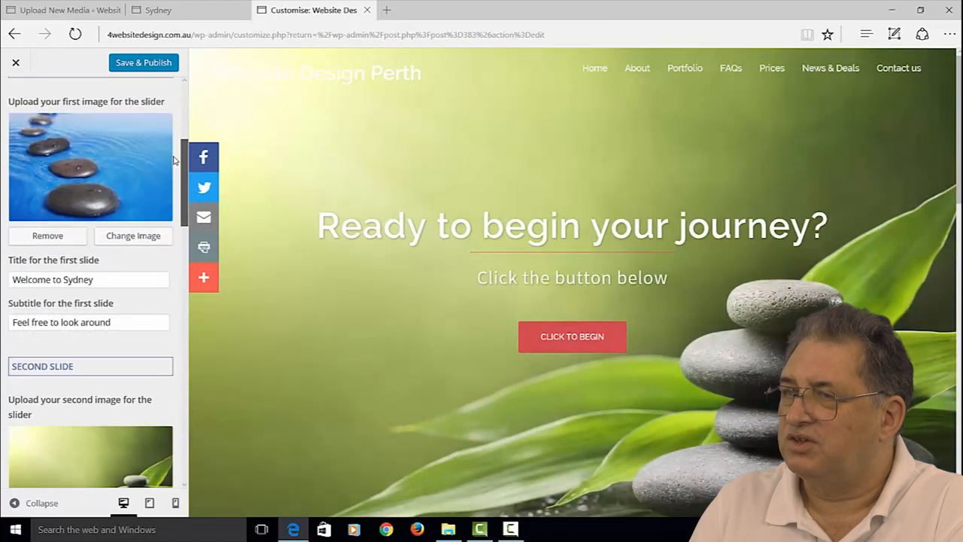
{"action": "left_click_drag", "start_coordinate": [94, 280], "coordinate": [15, 290]}
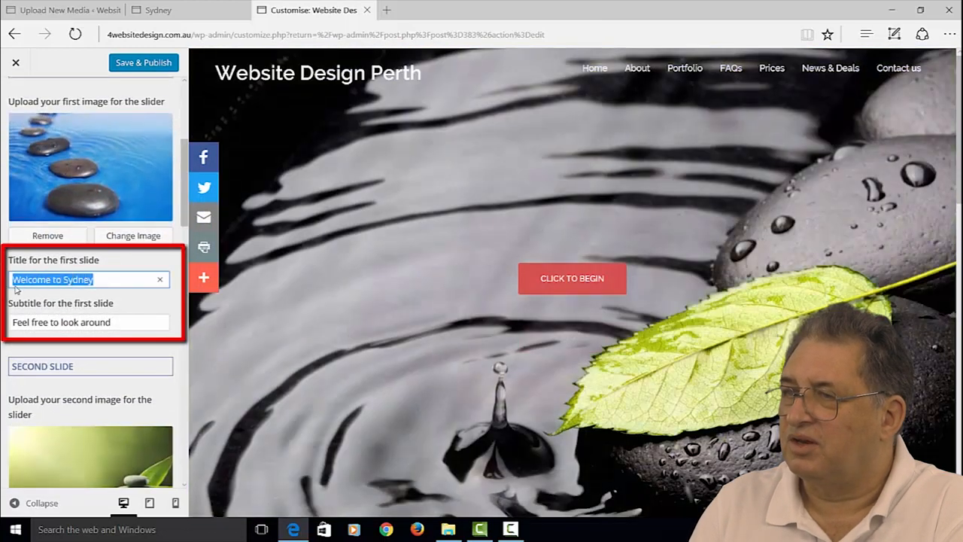
{"action": "type", "text": "Website Design"}
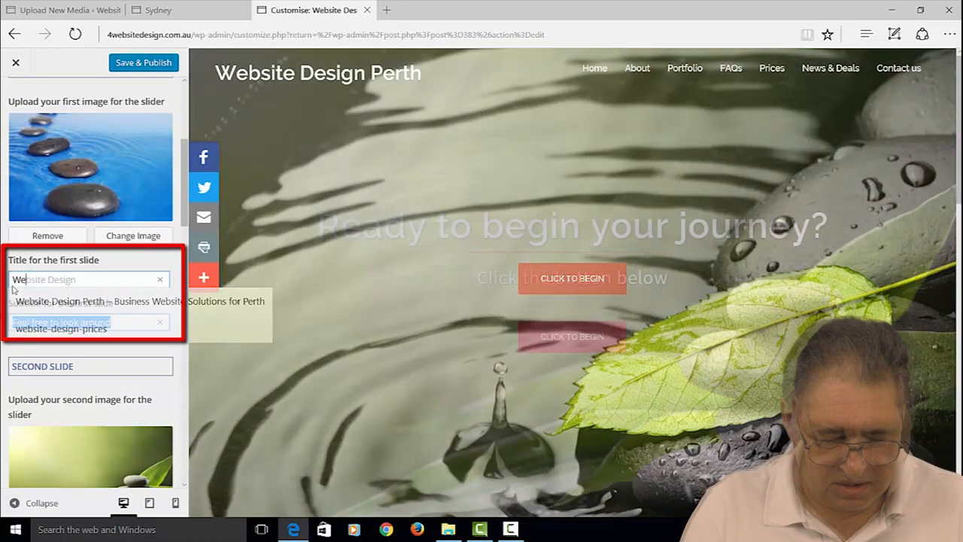
{"action": "key", "text": "Tab"}
{"action": "type", "text": "Cheltenham Group"}
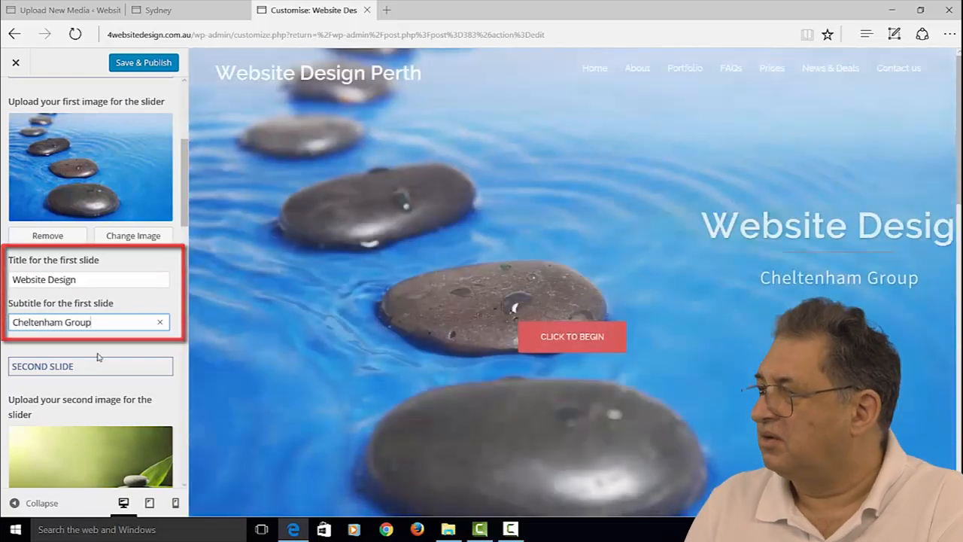
{"action": "left_click", "coordinate": [96, 354]}
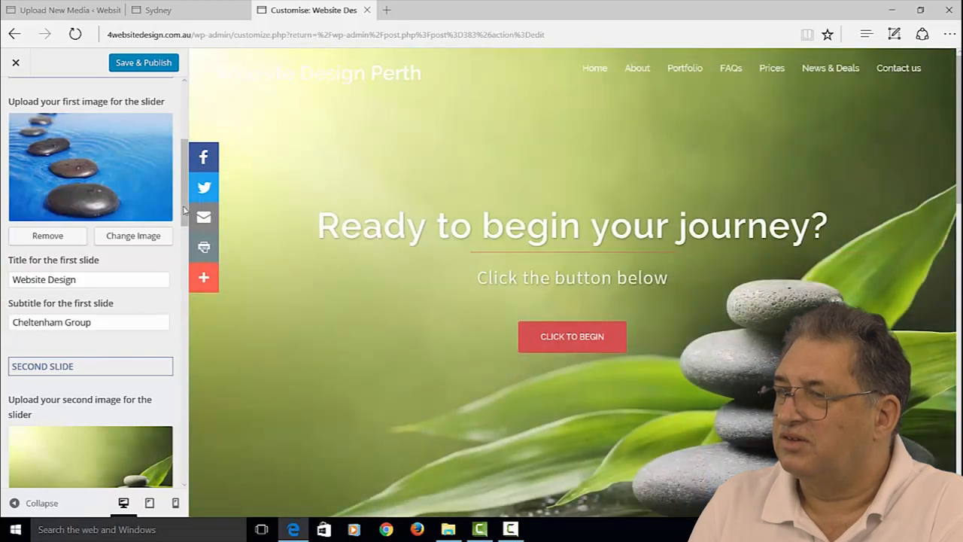
Give slide two the title "SEO Built In" and subtitle "Search Engine Optimization", and slide three "10 Day Turaround" and "Ready in under two weeks"
{"action": "scroll", "coordinate": [134, 311], "scroll_direction": "down", "scroll_amount": 5}
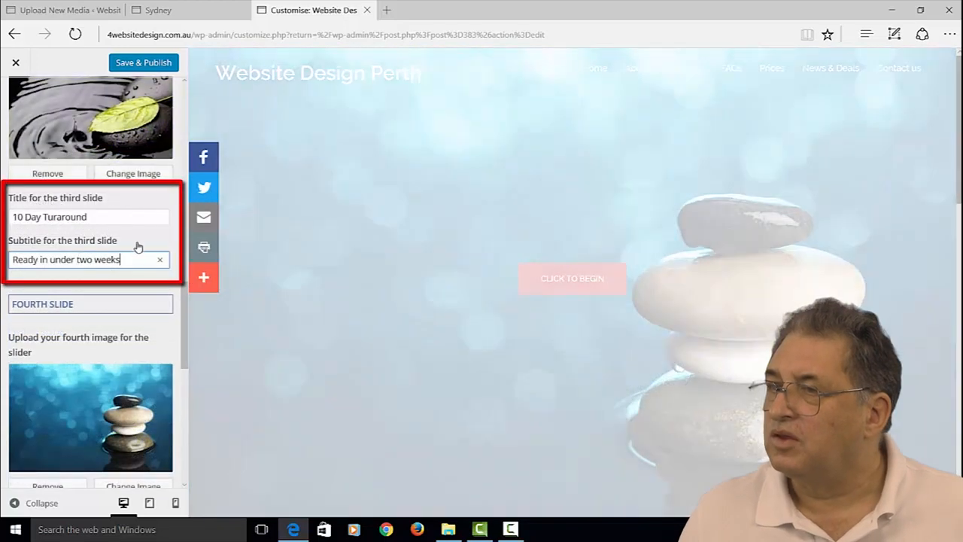
{"action": "scroll", "coordinate": [179, 344], "scroll_direction": "down", "scroll_amount": 3}
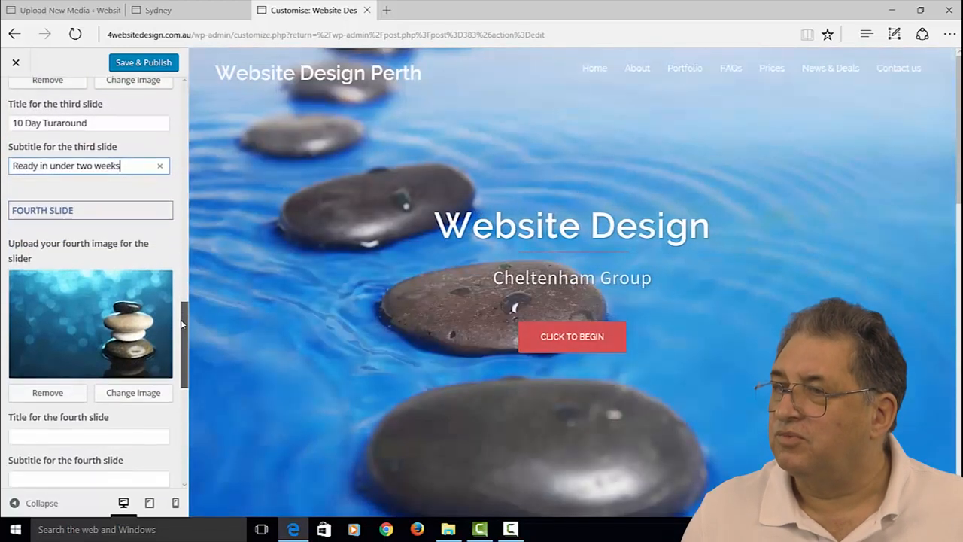
Set the fourth slide's title to "Includes Social Media Intergration" and its subtitle to "Youtube, Twitter and Facebook"
{"action": "scroll", "coordinate": [177, 344], "scroll_direction": "down", "scroll_amount": 2}
{"action": "left_click", "coordinate": [90, 275]}
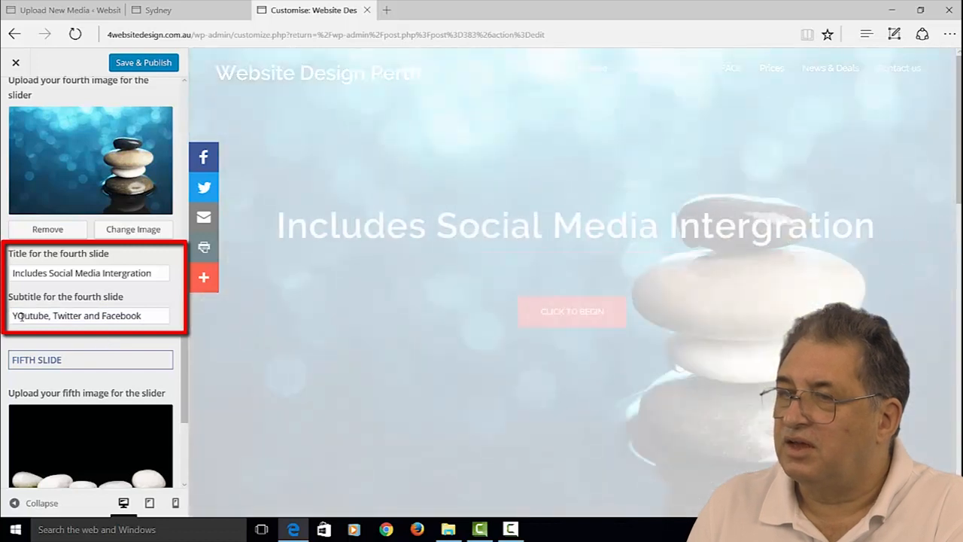
{"action": "left_click", "coordinate": [28, 318]}
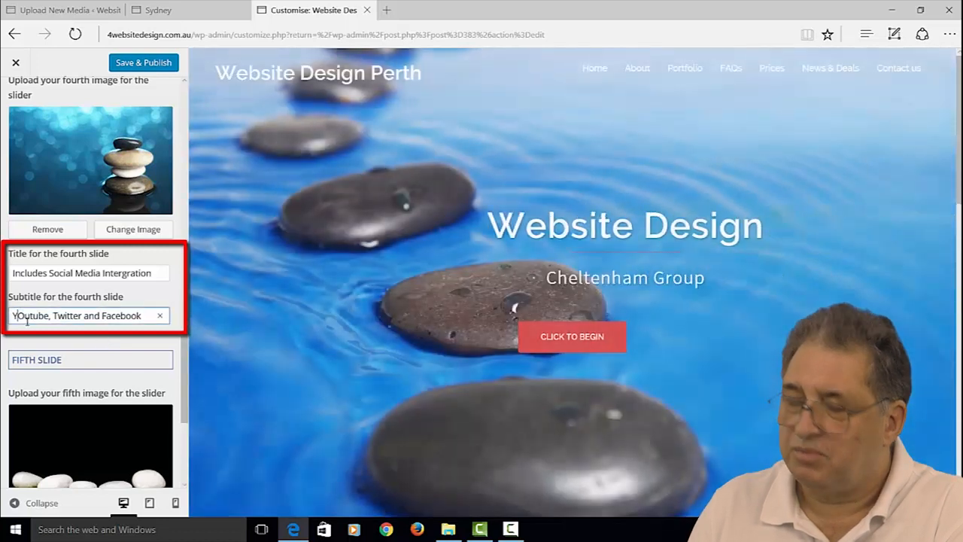
{"action": "key", "text": "BackSpace"}
{"action": "type", "text": "o"}
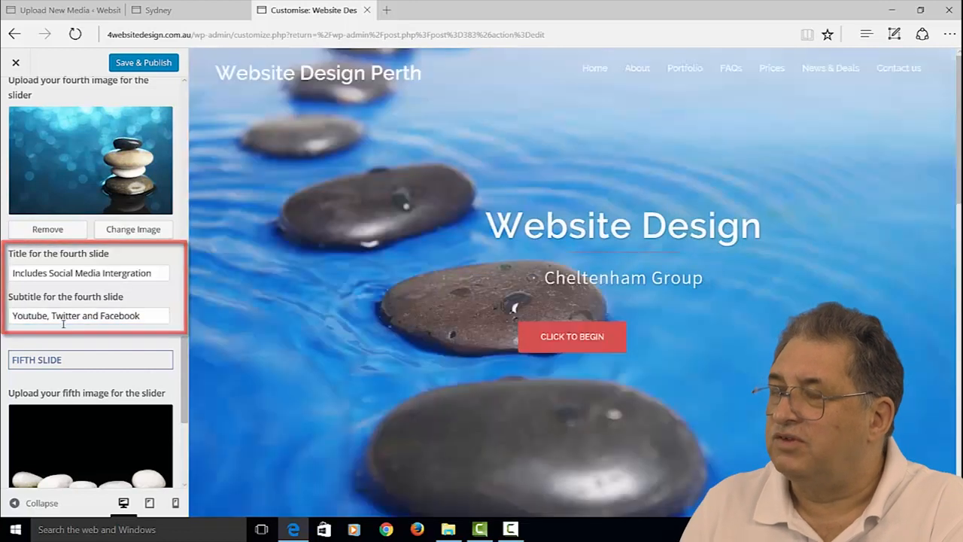
{"action": "left_click", "coordinate": [118, 327]}
Set the fifth slide's title to "Call Us Today" and its subtitle to "We are here to help"
{"action": "left_click_drag", "start_coordinate": [185, 362], "coordinate": [182, 400]}
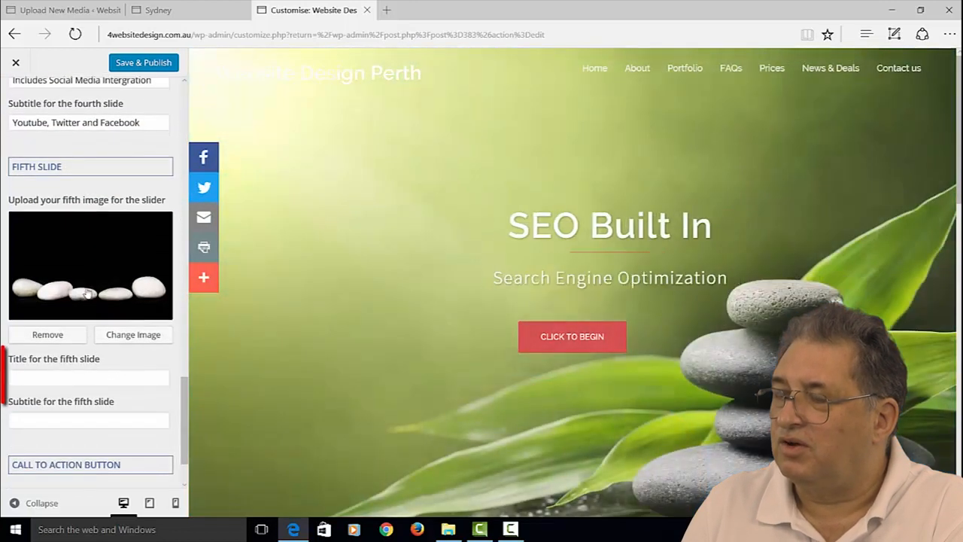
{"action": "left_click", "coordinate": [73, 377]}
{"action": "type", "text": "Call Us Today"}
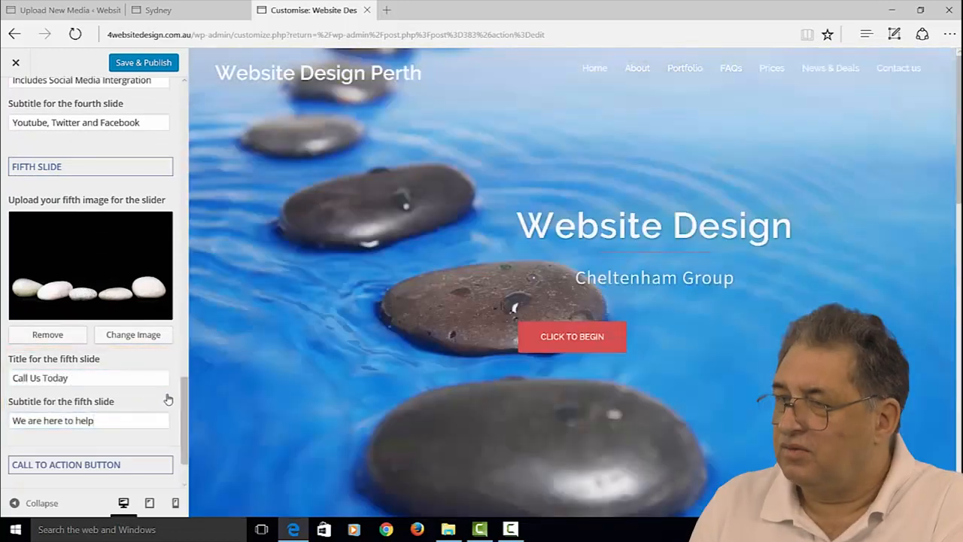
Check the call to action button settings, and save and publish the header slider changes
{"action": "scroll", "coordinate": [177, 410], "scroll_direction": "down", "scroll_amount": 2}
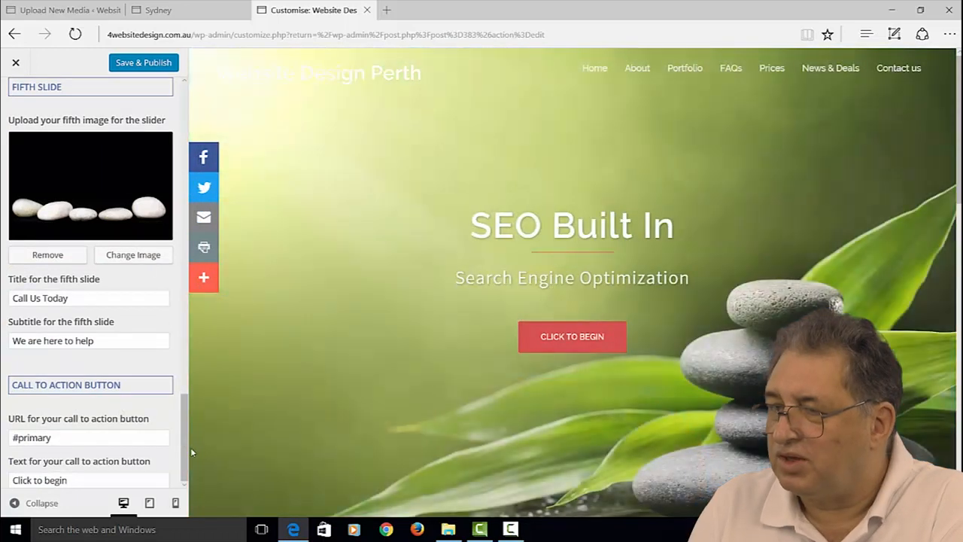
{"action": "left_click_drag", "start_coordinate": [186, 452], "coordinate": [160, 85]}
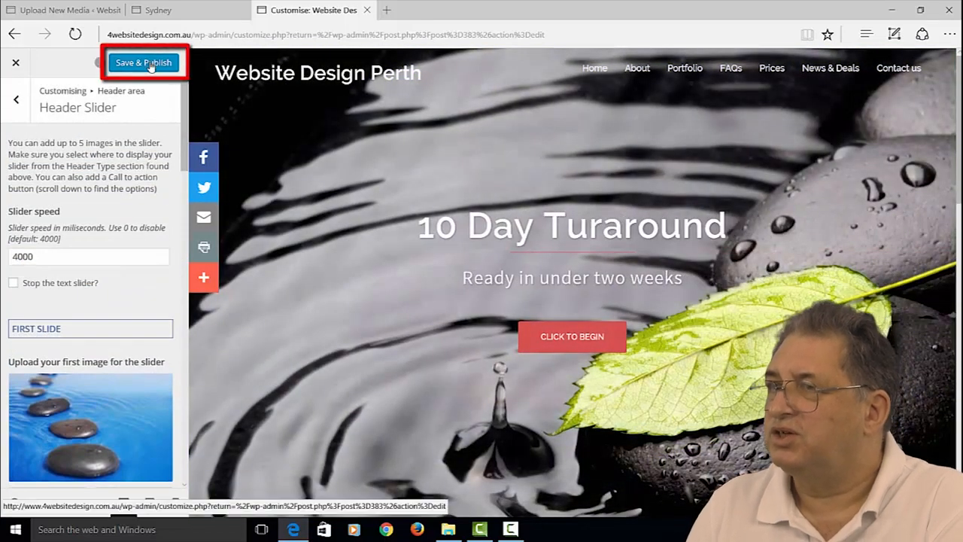
{"action": "left_click", "coordinate": [149, 65]}
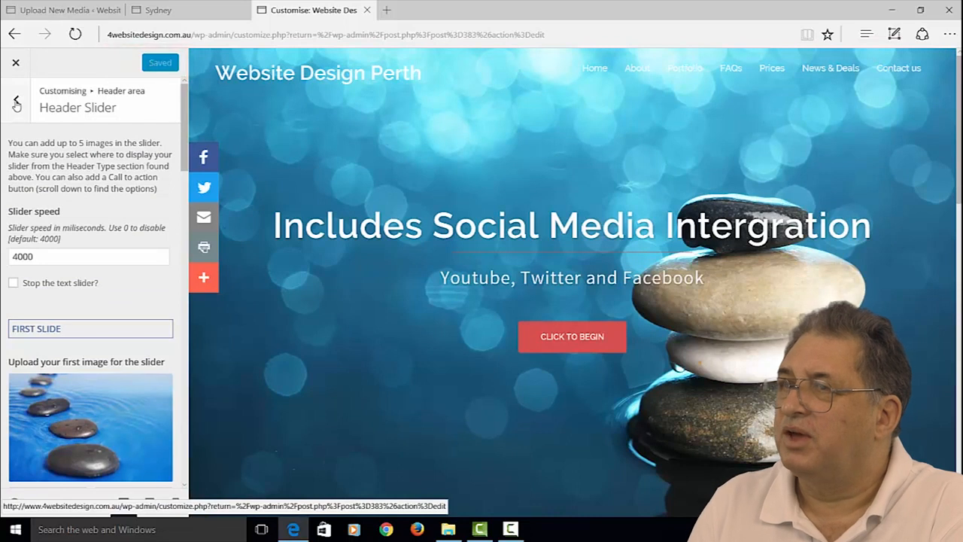
Add the sydney header picture from the media library as the site's header image, cropped to the suggested proportions
{"action": "left_click", "coordinate": [16, 102]}
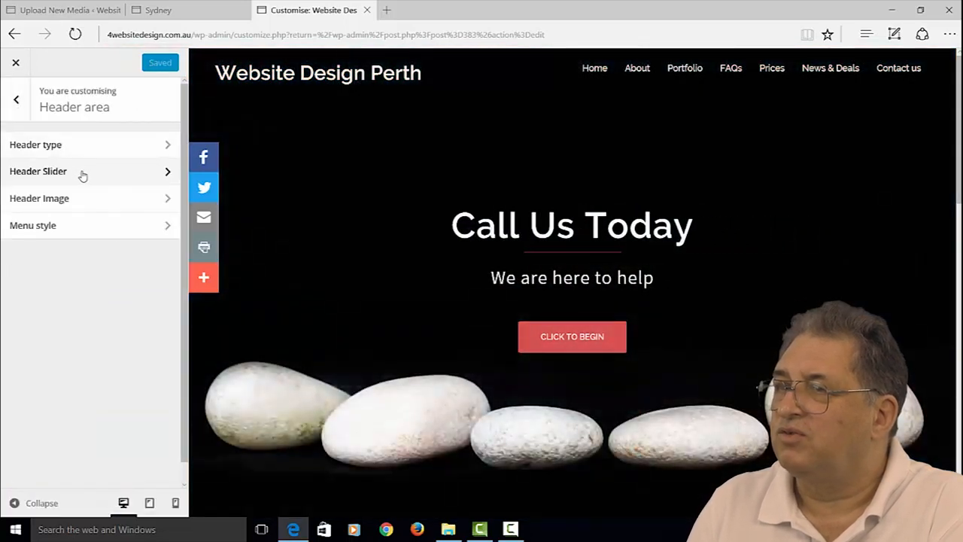
{"action": "left_click", "coordinate": [165, 201]}
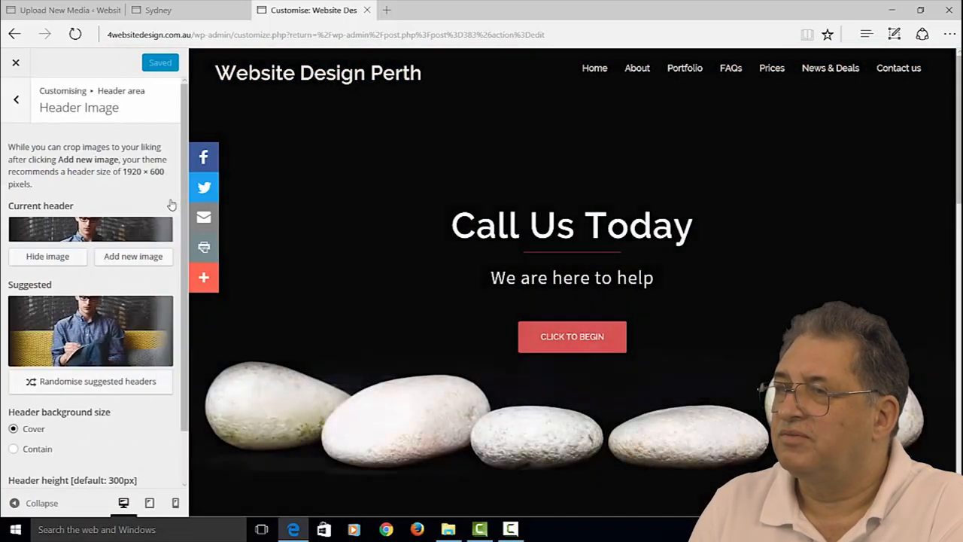
{"action": "left_click", "coordinate": [132, 257]}
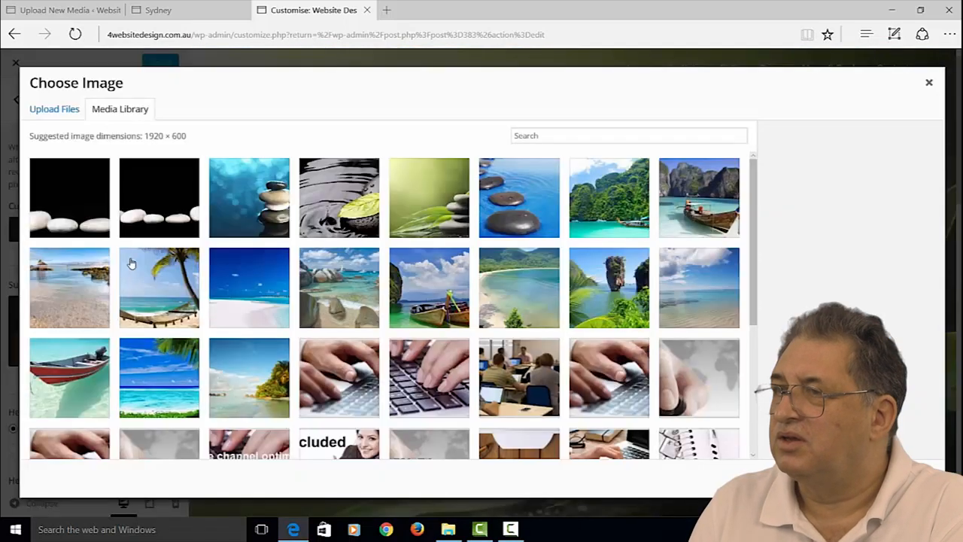
{"action": "left_click", "coordinate": [68, 211]}
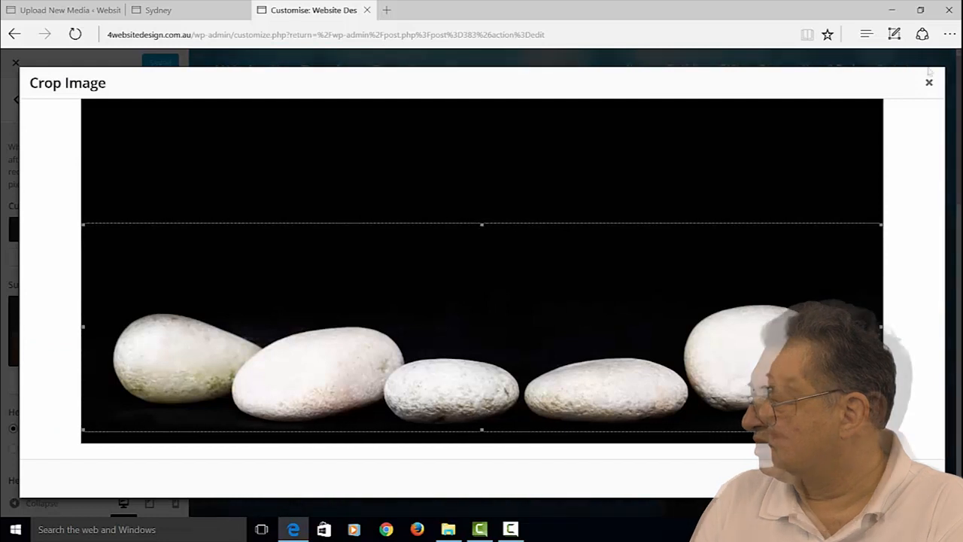
{"action": "left_click", "coordinate": [928, 82]}
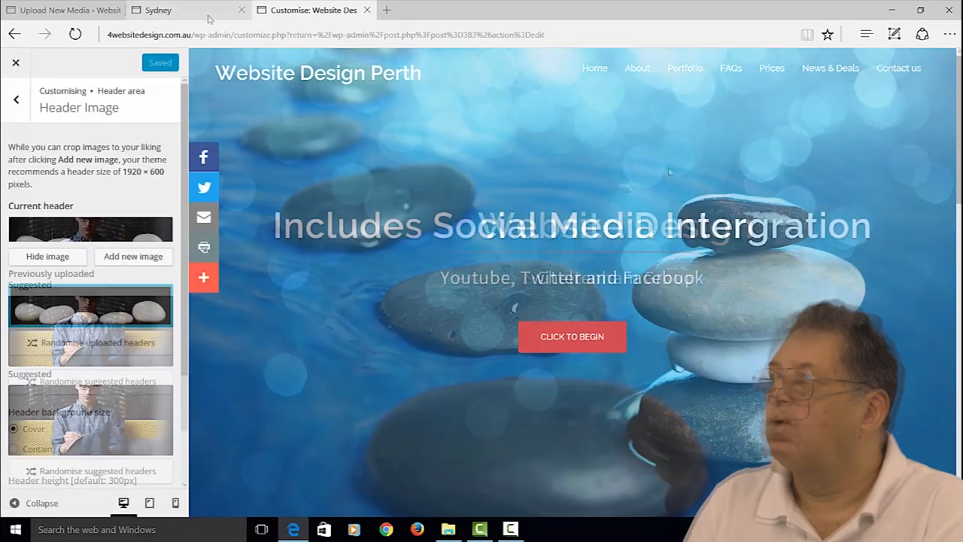
Open the live website's home page to view the new header slider
{"action": "left_click", "coordinate": [205, 15]}
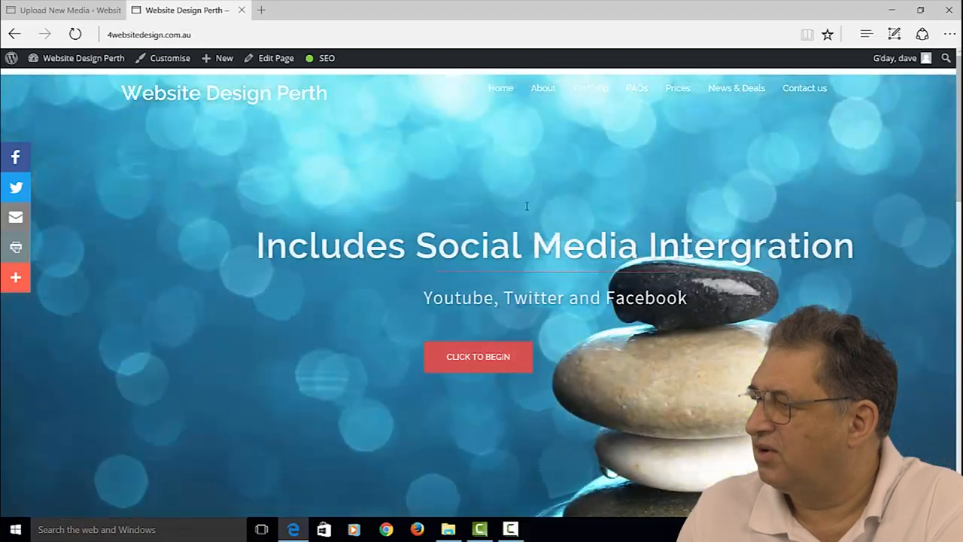
Correct the third header slide's title to "10 Day Turnaround" in the site customiser, and save and publish the change
{"action": "left_click", "coordinate": [87, 14]}
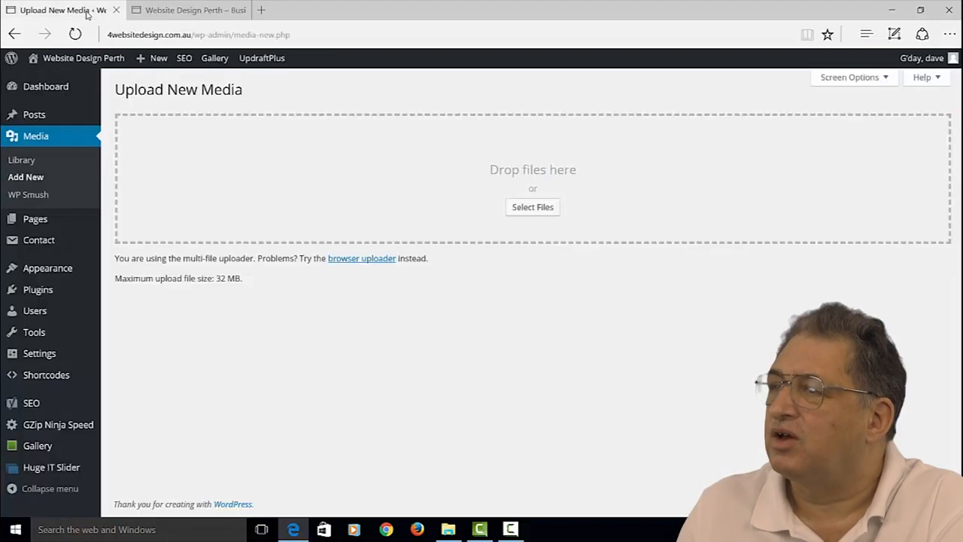
{"action": "mouse_move", "coordinate": [47, 272]}
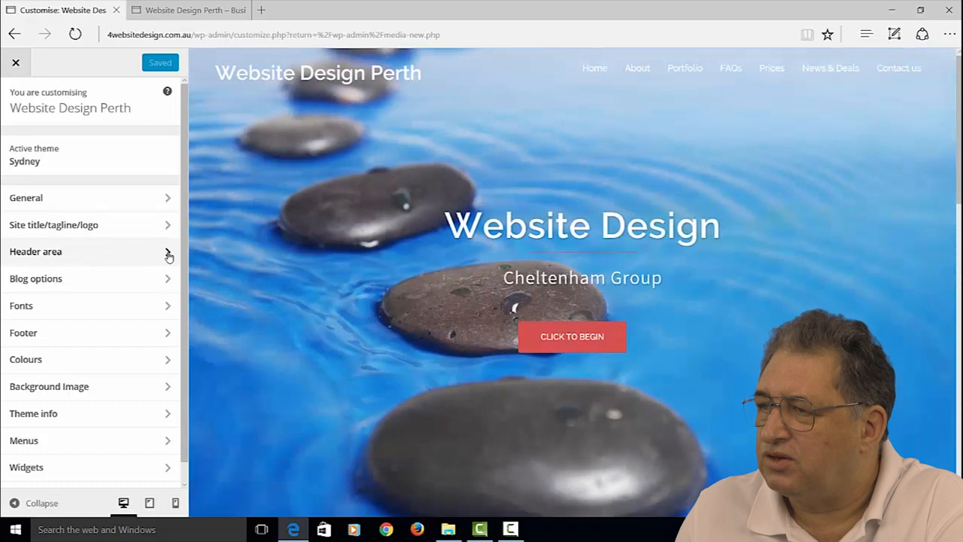
{"action": "left_click", "coordinate": [167, 253]}
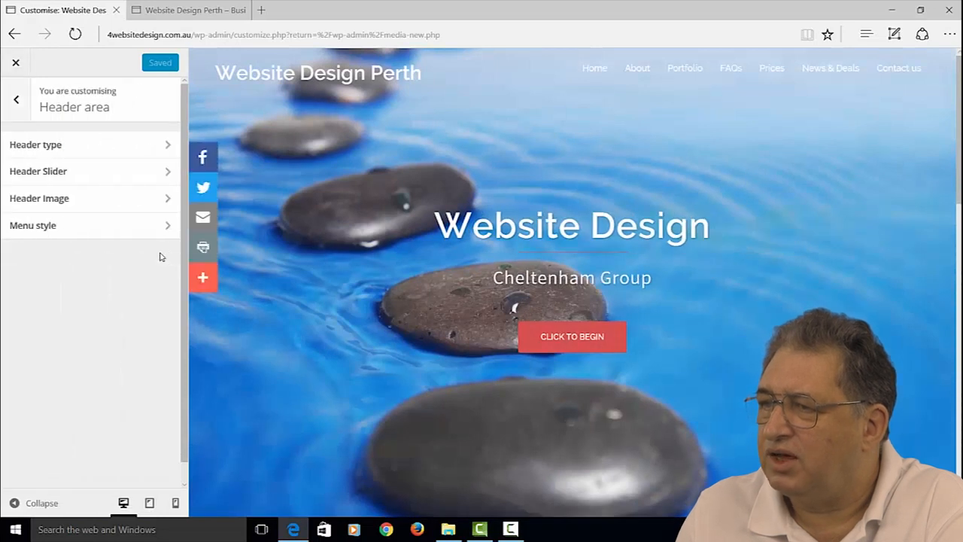
{"action": "left_click", "coordinate": [167, 172]}
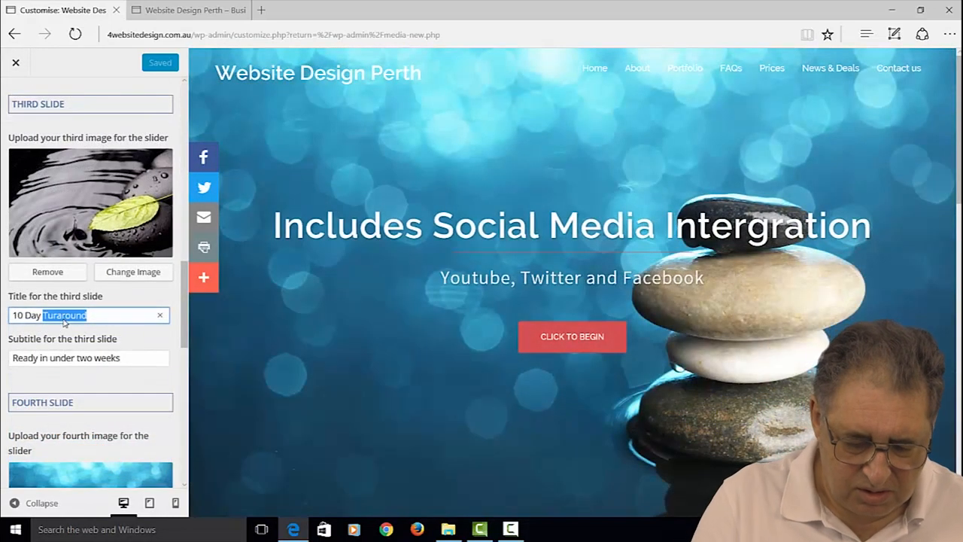
{"action": "type", "text": "Turna"}
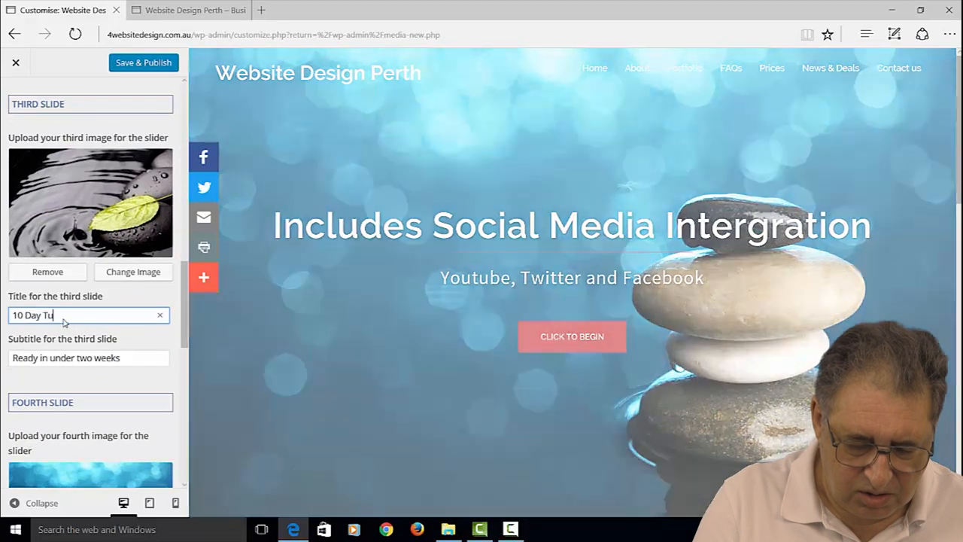
{"action": "type", "text": "round"}
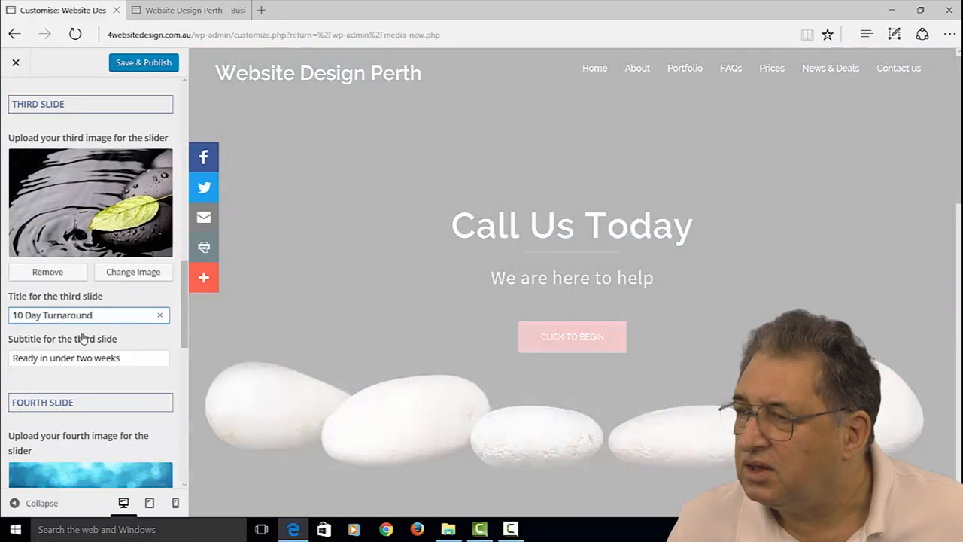
{"action": "left_click", "coordinate": [146, 67]}
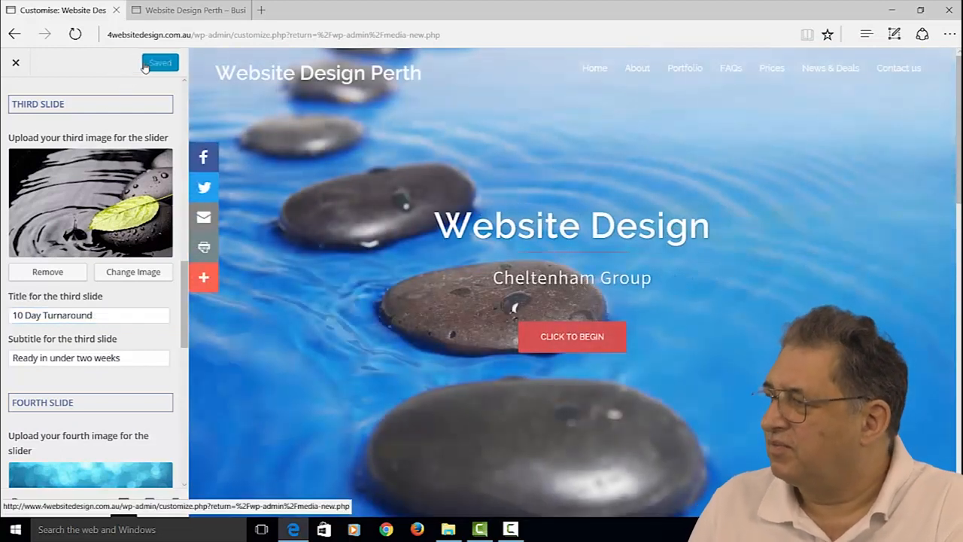
Check the header image on the live site's Prices, Contact us and About pages, and return to its Home page
{"action": "left_click", "coordinate": [175, 11]}
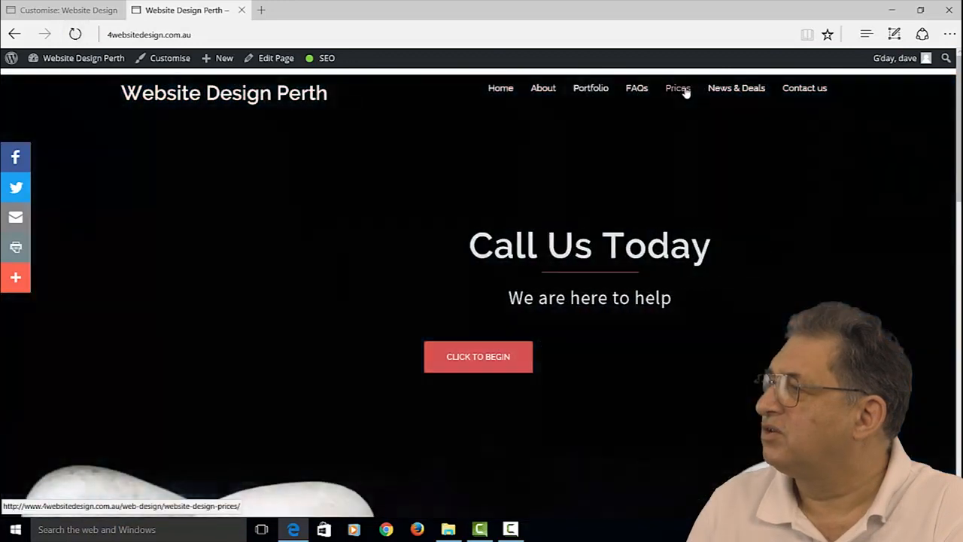
{"action": "left_click", "coordinate": [684, 90]}
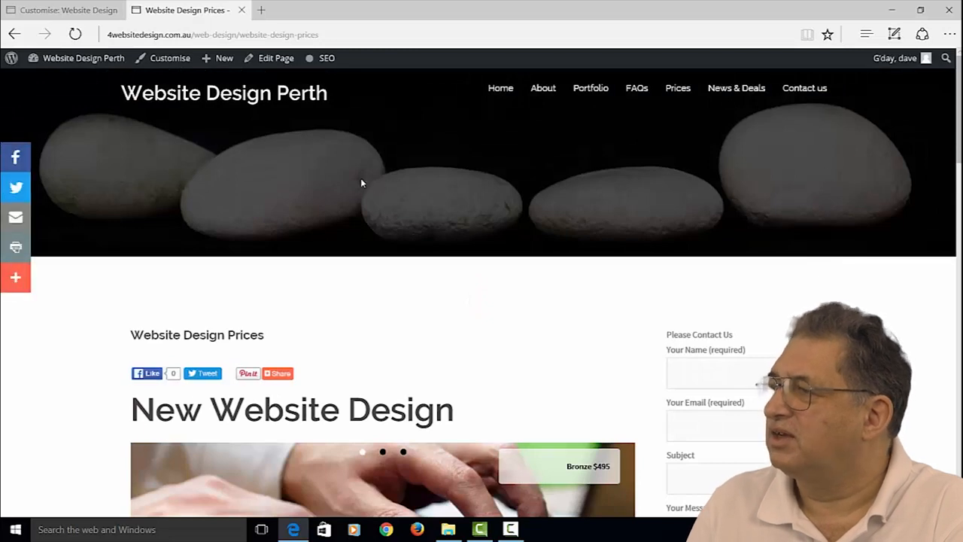
{"action": "scroll", "coordinate": [361, 183], "scroll_direction": "down", "scroll_amount": 4}
{"action": "scroll", "coordinate": [362, 183], "scroll_direction": "up", "scroll_amount": 4}
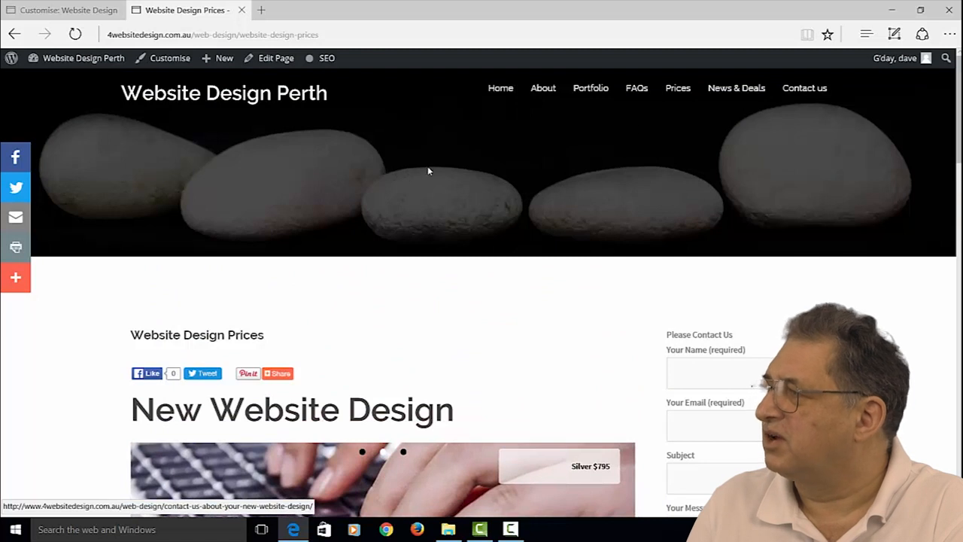
{"action": "left_click", "coordinate": [803, 90]}
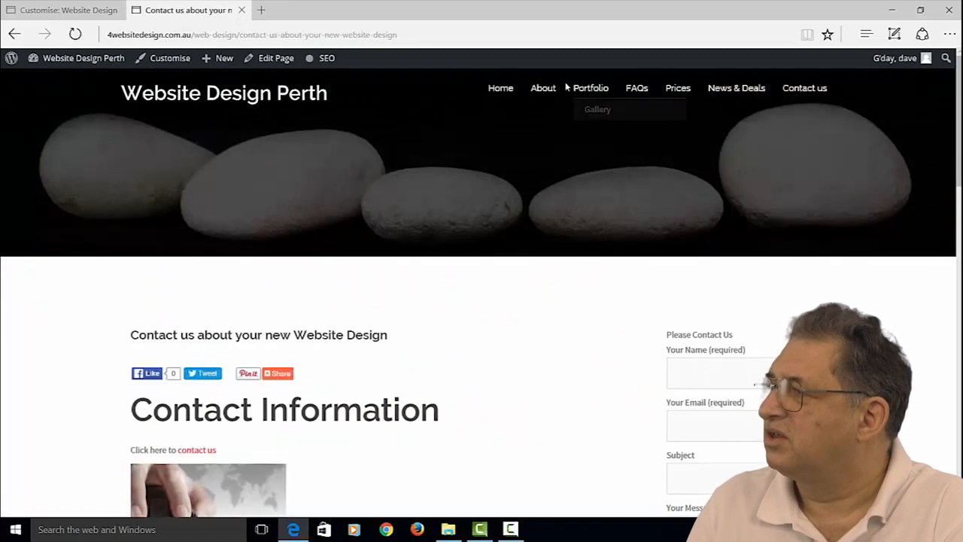
{"action": "left_click", "coordinate": [547, 90]}
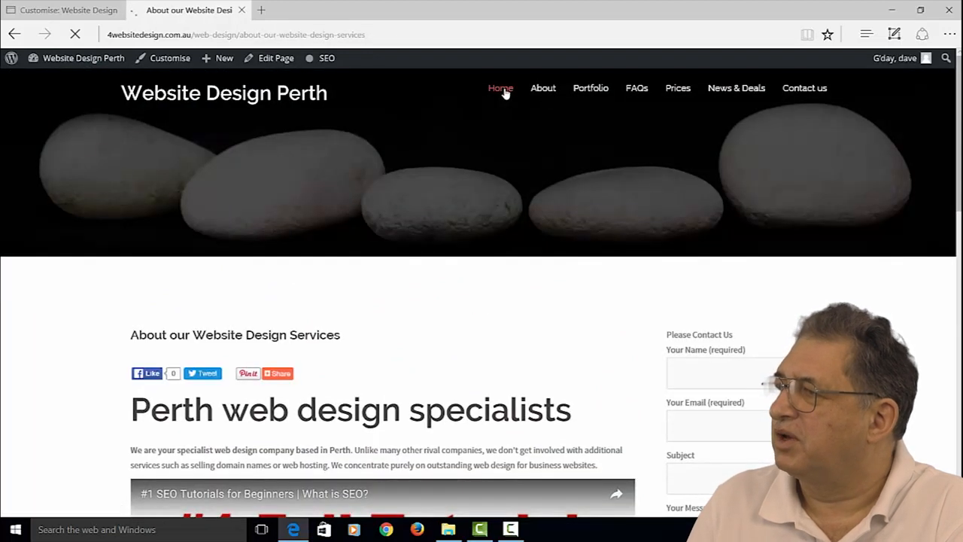
{"action": "left_click", "coordinate": [504, 90]}
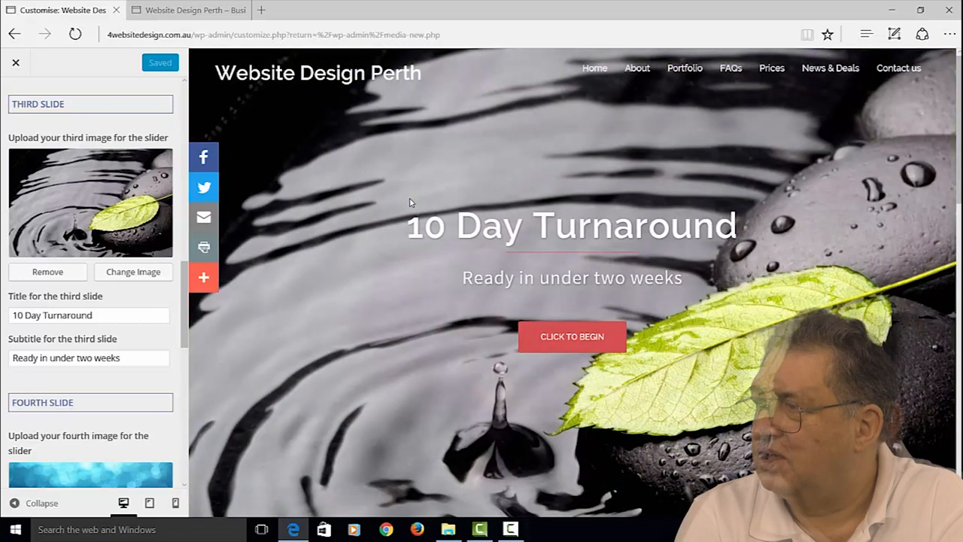
View the slider on the live home page, and return to the slider speed settings in the customiser's Header Slider section
{"action": "left_click", "coordinate": [161, 15]}
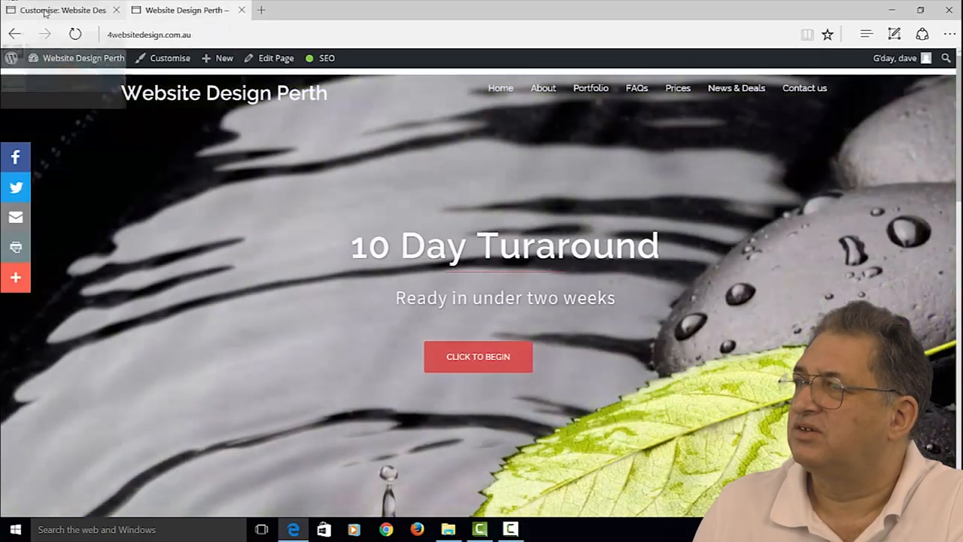
{"action": "left_click", "coordinate": [50, 15]}
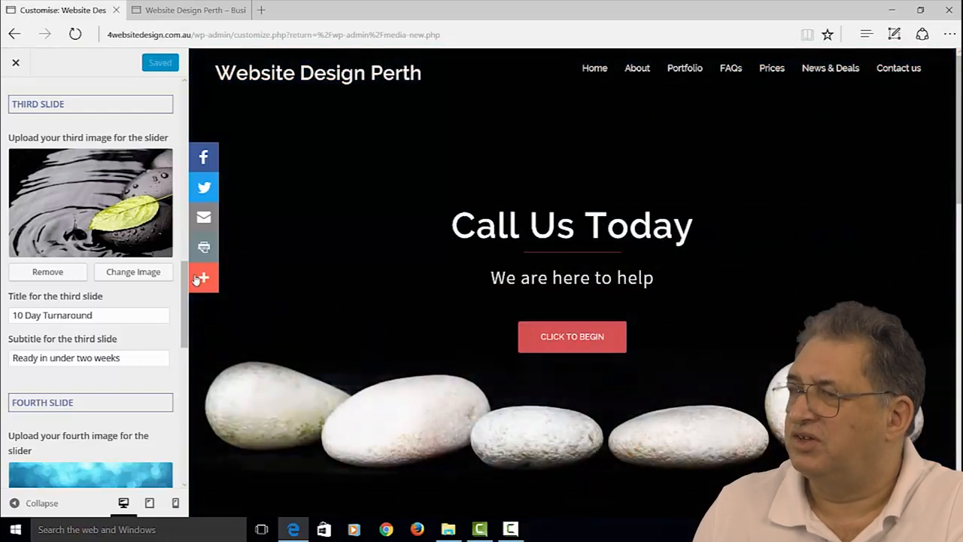
{"action": "left_click_drag", "start_coordinate": [183, 279], "coordinate": [170, 106]}
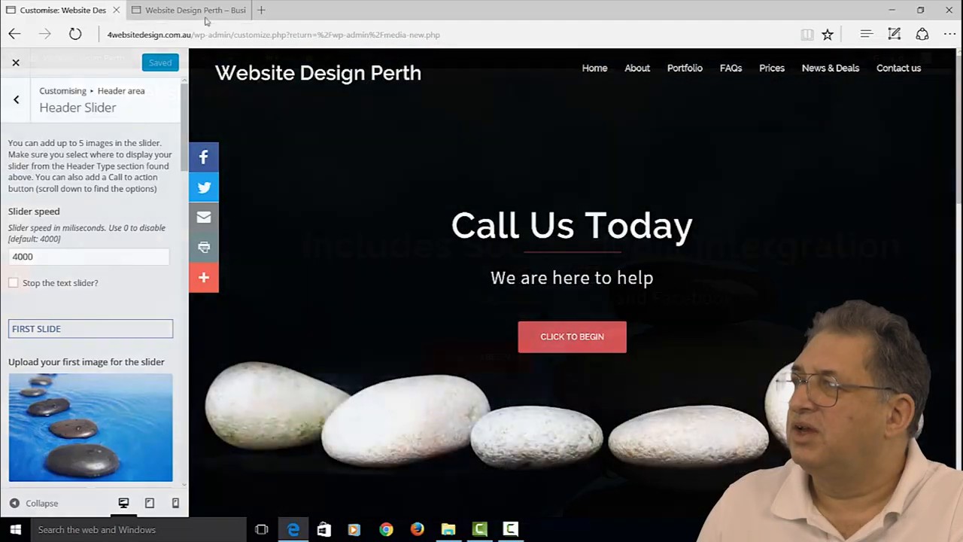
Open the live site's FAQs page and read through its questions and answers
{"action": "left_click", "coordinate": [204, 12]}
{"action": "left_click", "coordinate": [639, 89]}
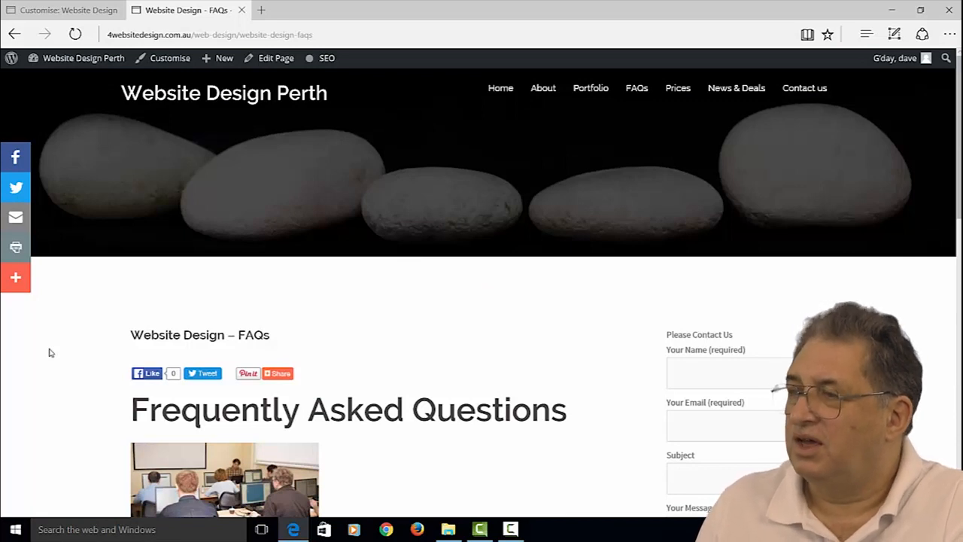
{"action": "scroll", "coordinate": [50, 352], "scroll_direction": "down", "scroll_amount": 15}
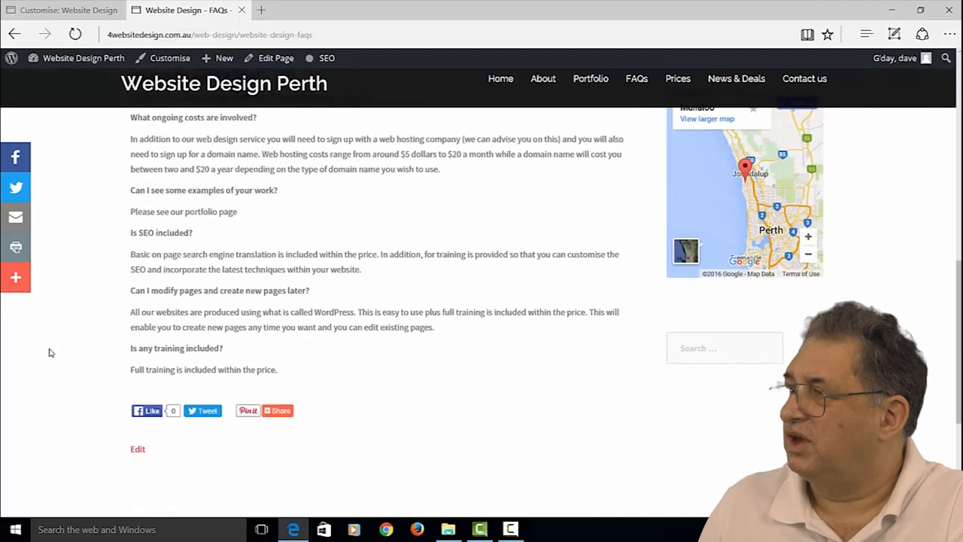
{"action": "scroll", "coordinate": [50, 352], "scroll_direction": "up", "scroll_amount": 15}
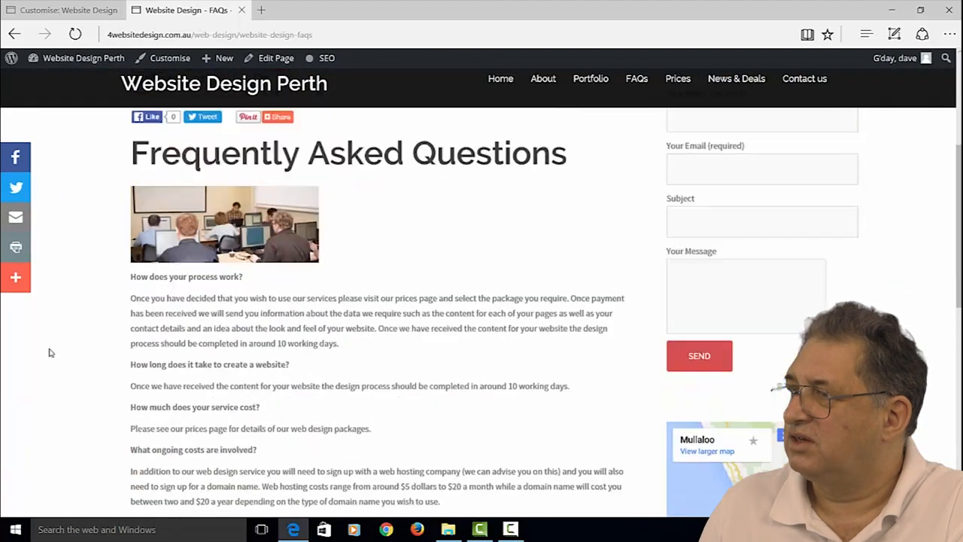
Check the subpages under About and Portfolio on the live site, and open the Gallery page
{"action": "mouse_move", "coordinate": [541, 90]}
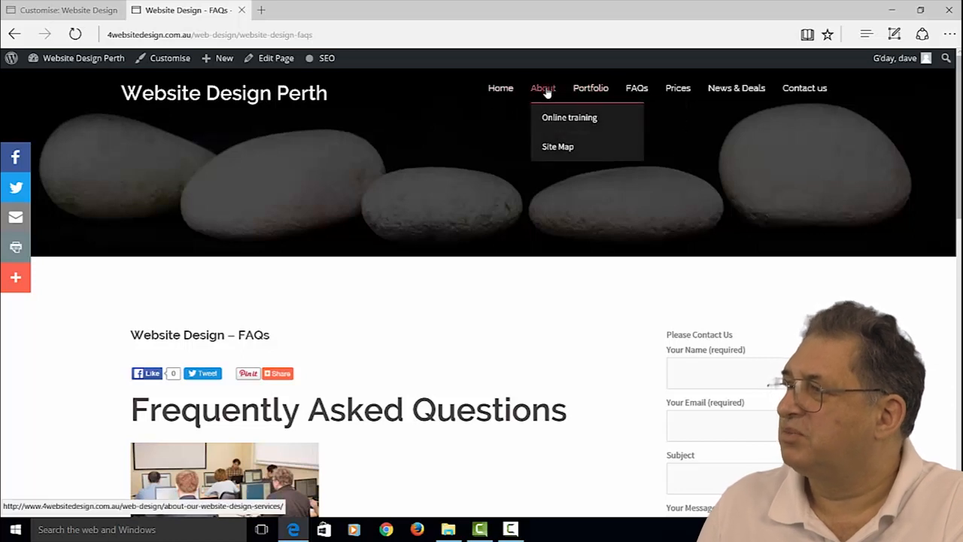
{"action": "mouse_move", "coordinate": [604, 94]}
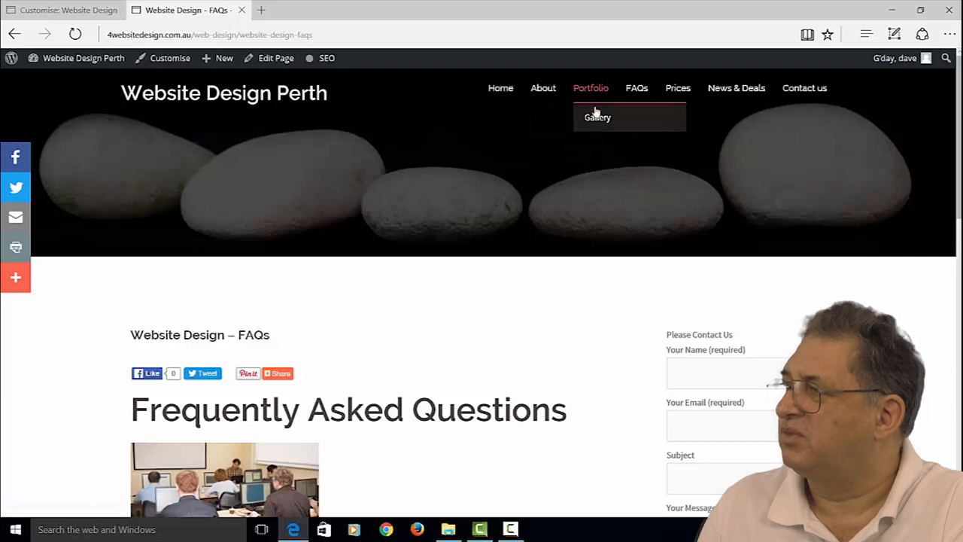
{"action": "left_click", "coordinate": [602, 118]}
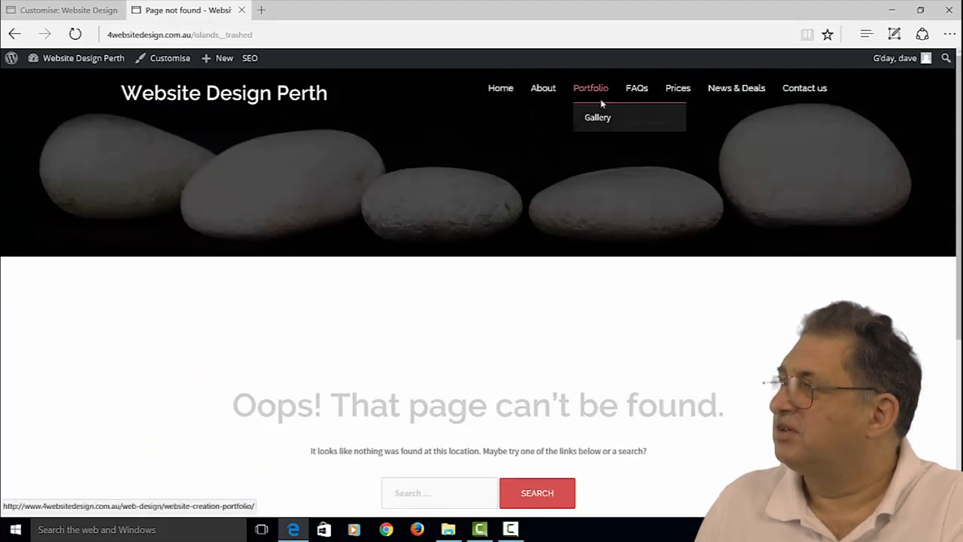
{"action": "left_click", "coordinate": [601, 121]}
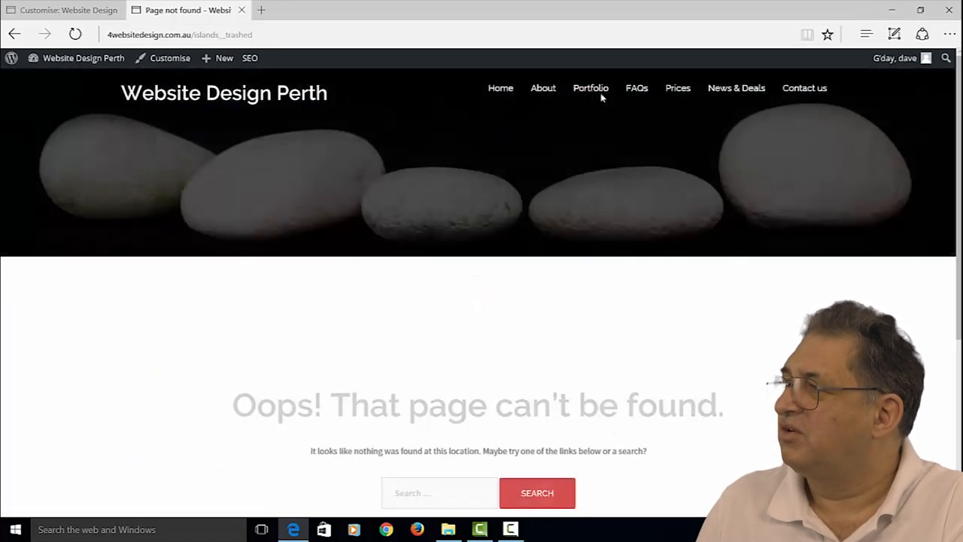
{"action": "mouse_move", "coordinate": [637, 90]}
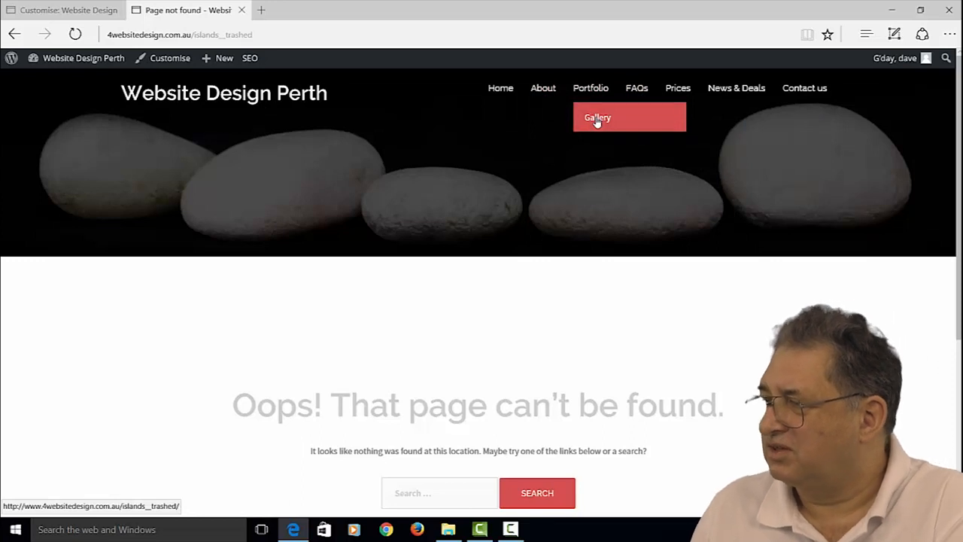
{"action": "scroll", "coordinate": [457, 233], "scroll_direction": "down", "scroll_amount": 3}
{"action": "scroll", "coordinate": [477, 243], "scroll_direction": "up", "scroll_amount": 3}
{"action": "mouse_move", "coordinate": [599, 91]}
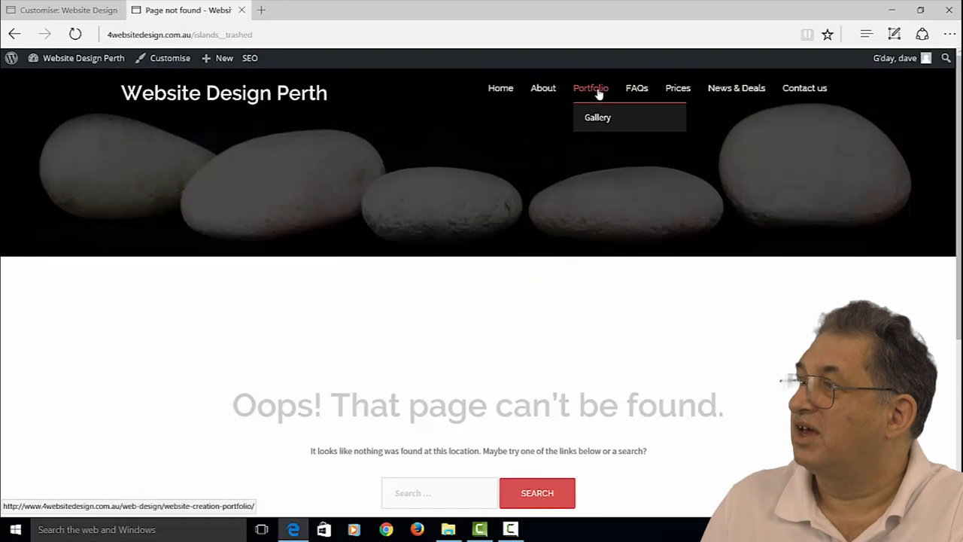
Open the live site's Prices page and review the Bronze, Silver and Gold website design packages
{"action": "left_click", "coordinate": [677, 91]}
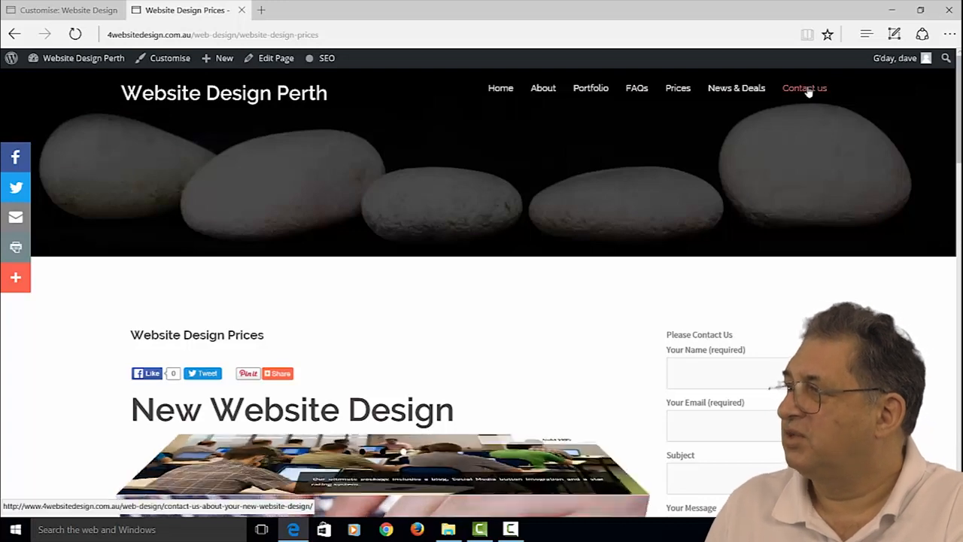
{"action": "scroll", "coordinate": [619, 249], "scroll_direction": "down", "scroll_amount": 3}
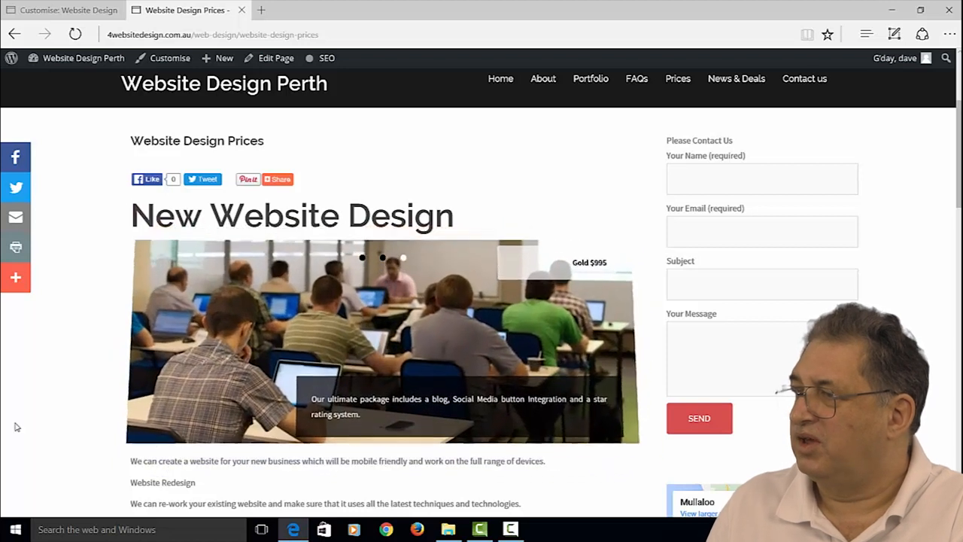
{"action": "scroll", "coordinate": [17, 427], "scroll_direction": "down", "scroll_amount": 15}
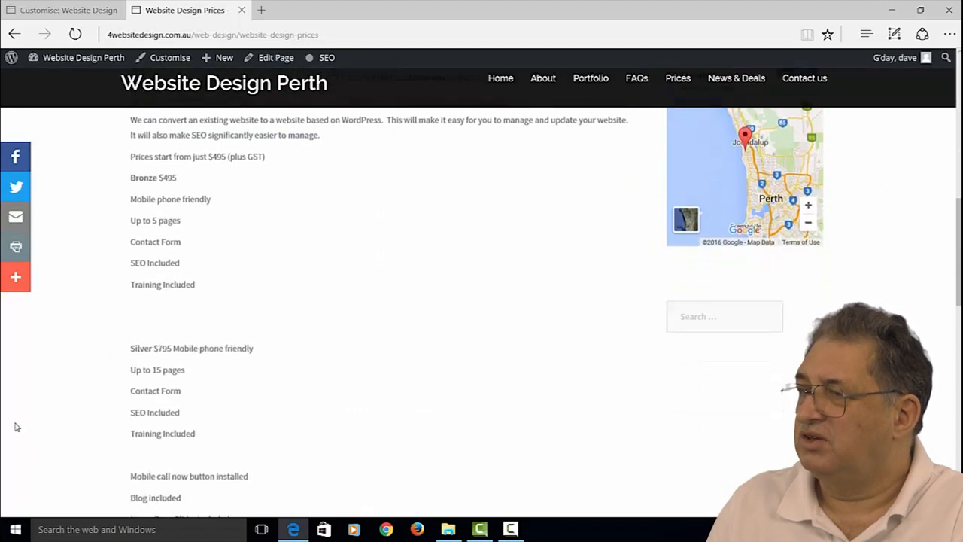
{"action": "scroll", "coordinate": [17, 427], "scroll_direction": "up", "scroll_amount": 4}
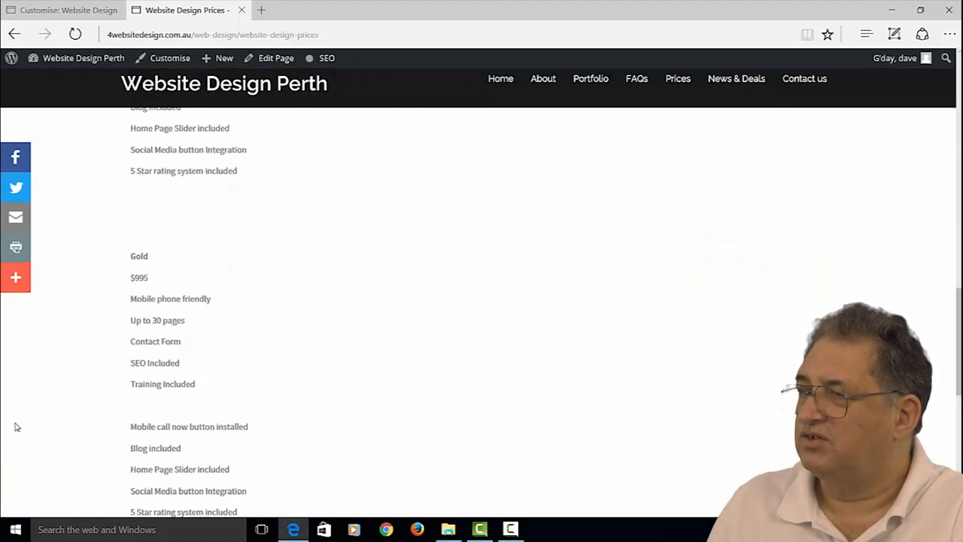
{"action": "scroll", "coordinate": [17, 427], "scroll_direction": "up", "scroll_amount": 10}
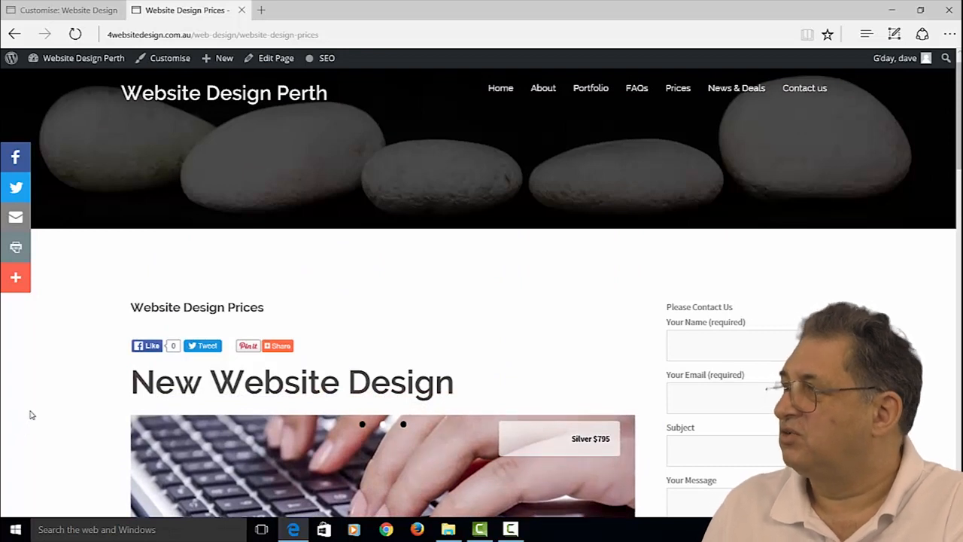
Open the live site's Contact us page and examine its download links, contact form and map
{"action": "left_click", "coordinate": [800, 89]}
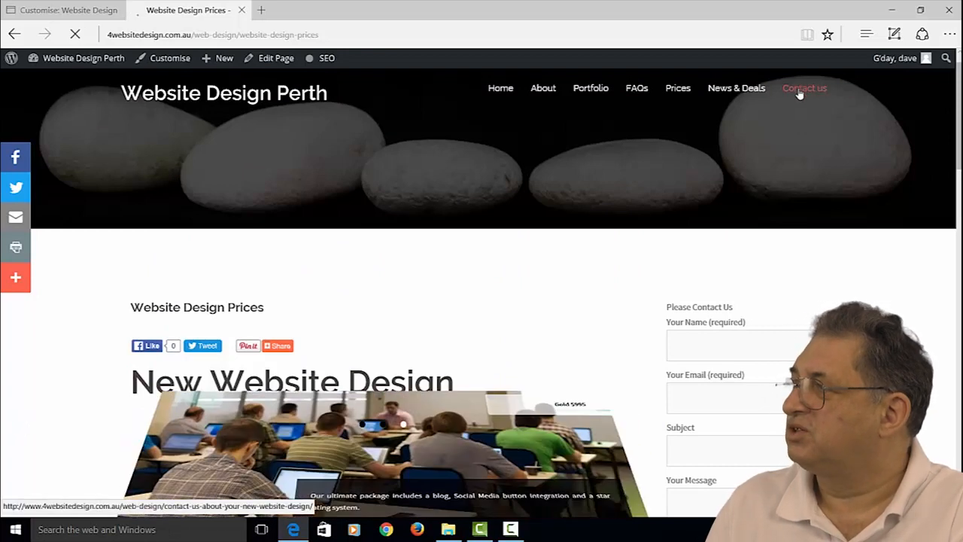
{"action": "scroll", "coordinate": [32, 337], "scroll_direction": "down", "scroll_amount": 3}
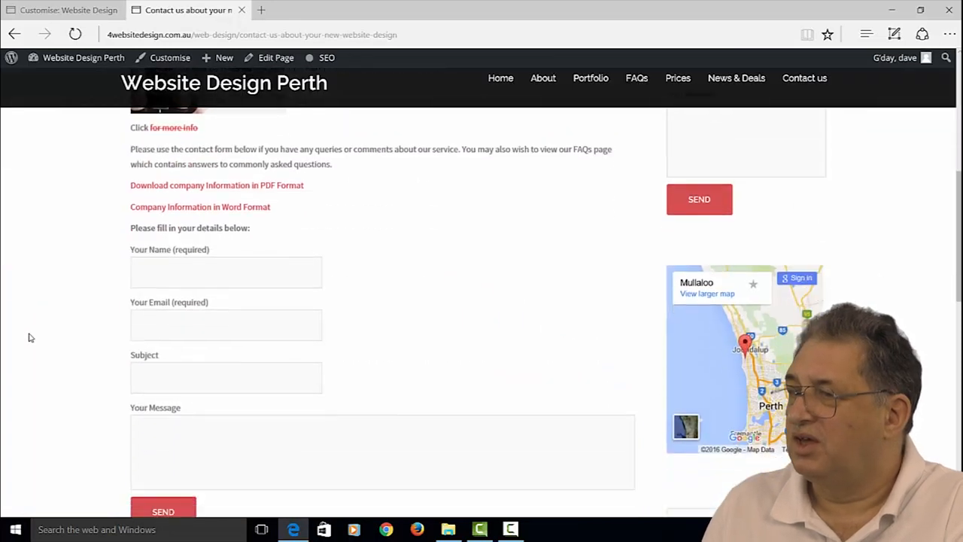
{"action": "scroll", "coordinate": [23, 327], "scroll_direction": "up", "scroll_amount": 2}
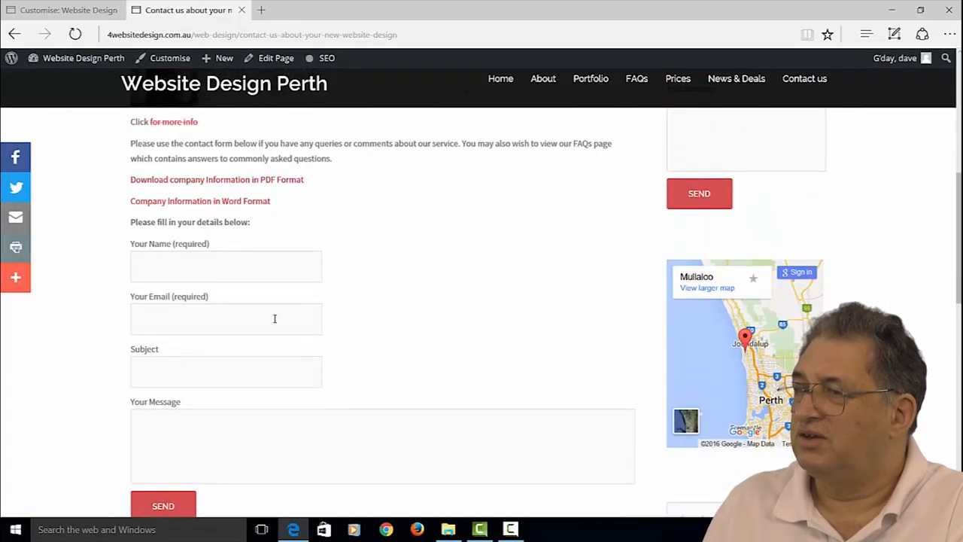
{"action": "scroll", "coordinate": [54, 444], "scroll_direction": "down", "scroll_amount": 2}
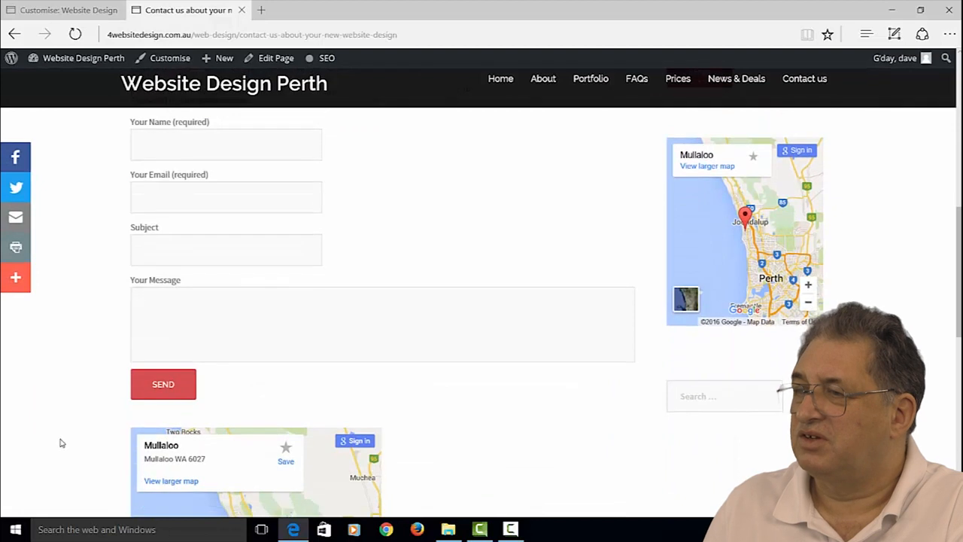
{"action": "scroll", "coordinate": [65, 433], "scroll_direction": "up", "scroll_amount": 1}
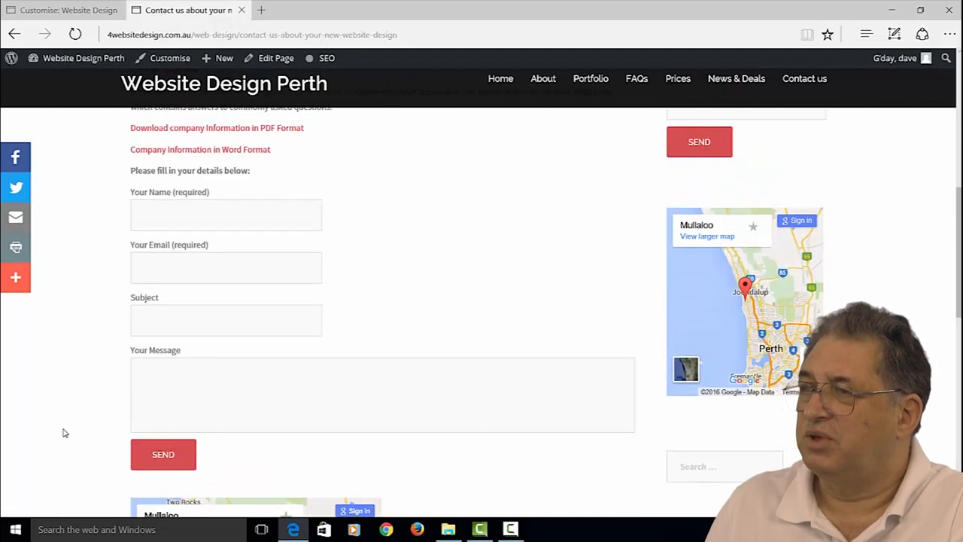
Review the Contact us page again from its header image down to the contact form and map, and return to the site's home page
{"action": "scroll", "coordinate": [474, 357], "scroll_direction": "up", "scroll_amount": 8}
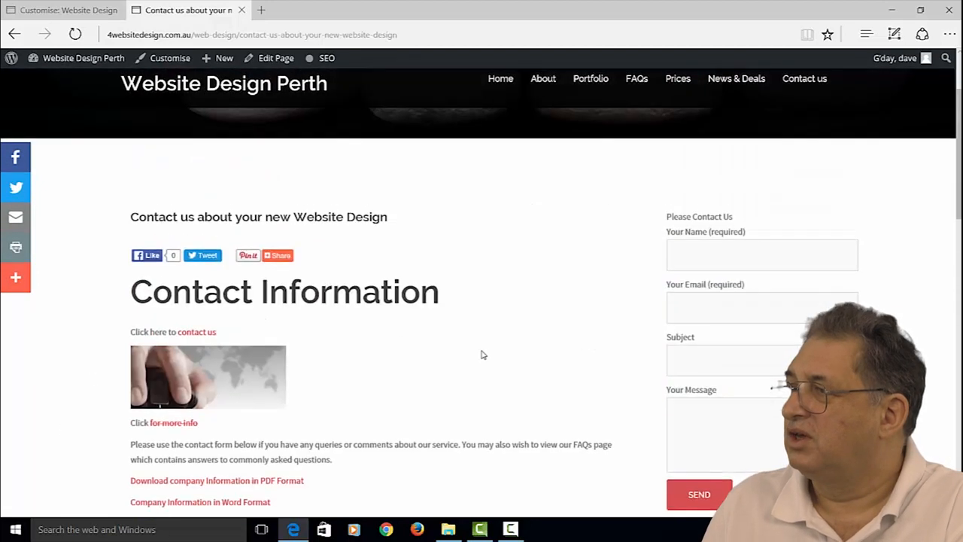
{"action": "scroll", "coordinate": [462, 349], "scroll_direction": "down", "scroll_amount": 8}
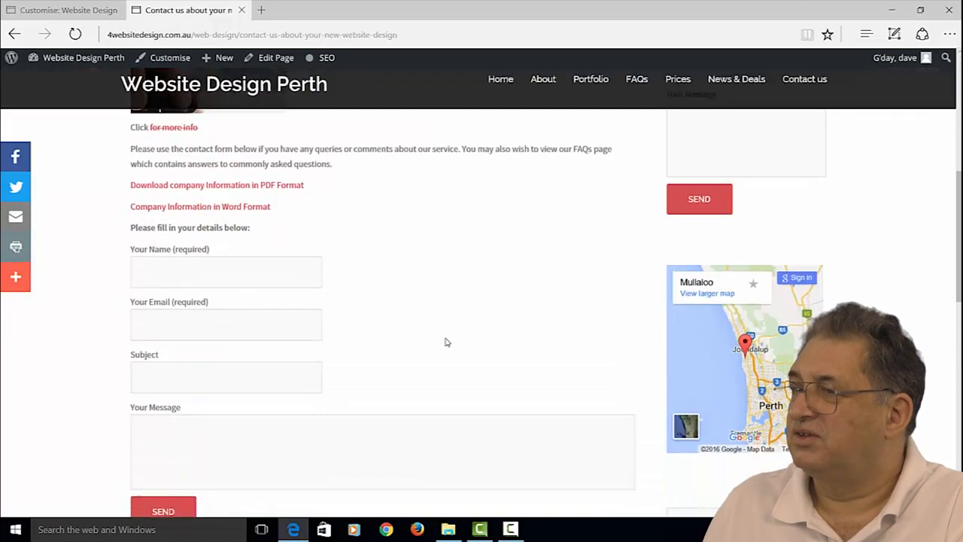
{"action": "scroll", "coordinate": [548, 324], "scroll_direction": "up", "scroll_amount": 1}
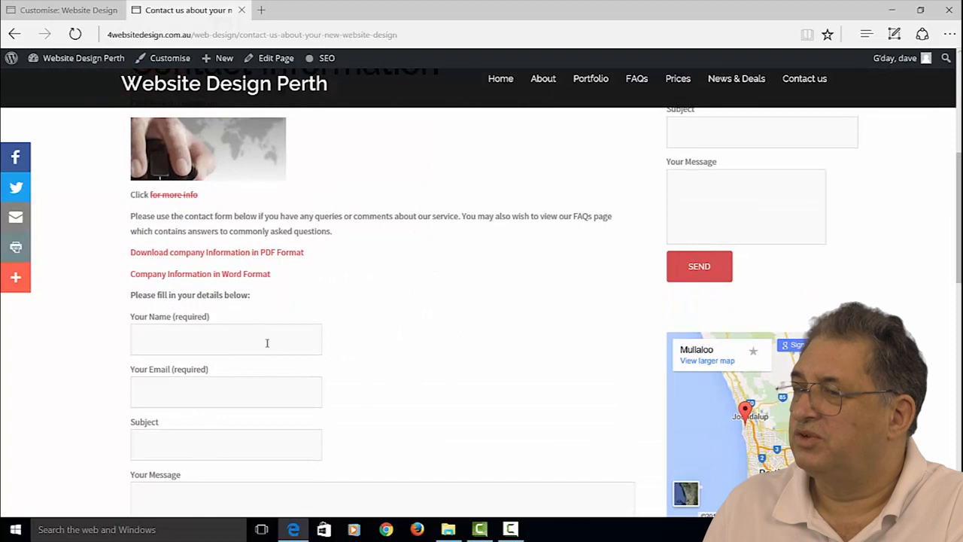
{"action": "scroll", "coordinate": [415, 316], "scroll_direction": "down", "scroll_amount": 3}
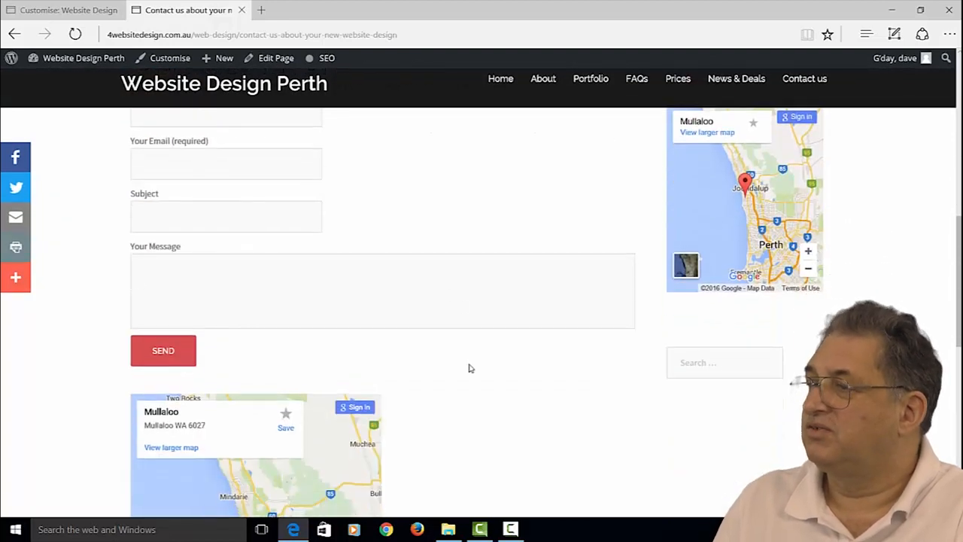
{"action": "scroll", "coordinate": [469, 368], "scroll_direction": "up", "scroll_amount": 8}
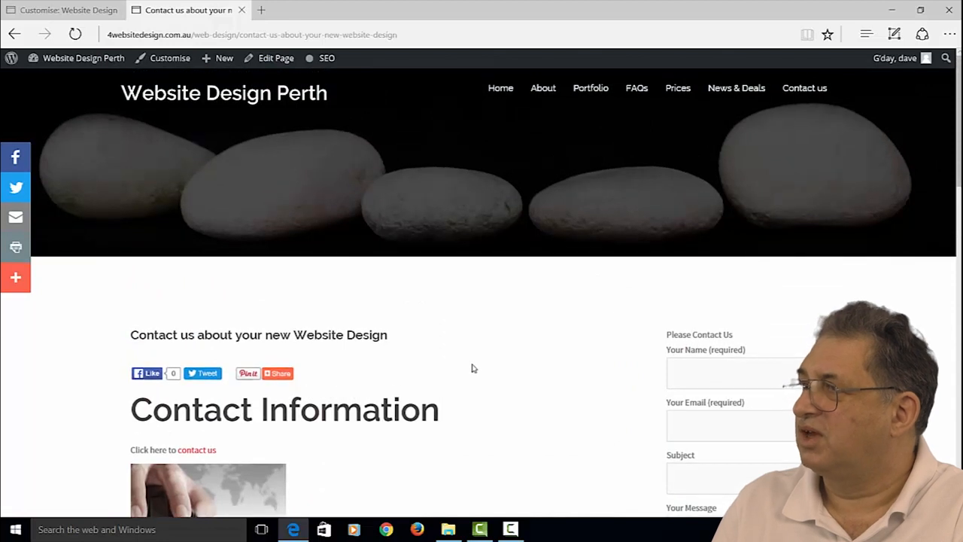
{"action": "scroll", "coordinate": [473, 367], "scroll_direction": "down", "scroll_amount": 9}
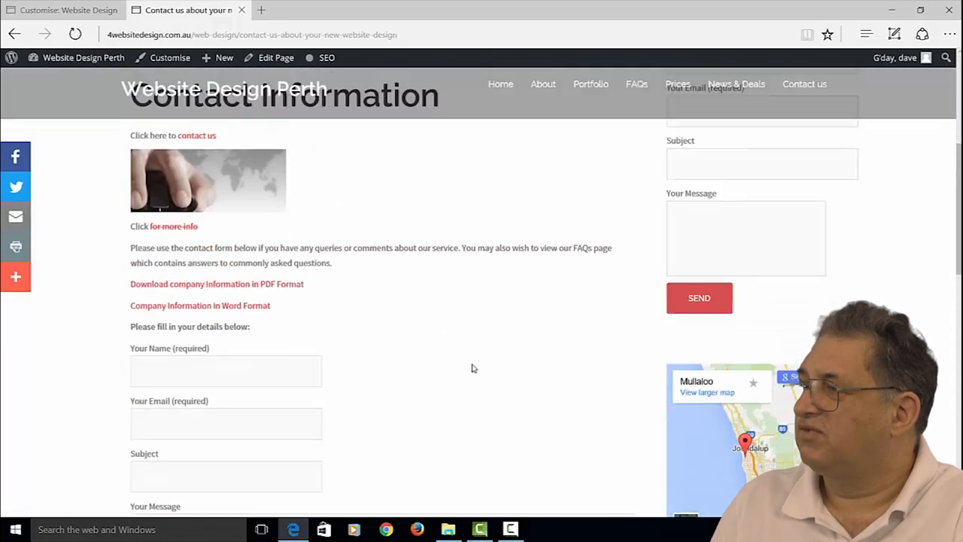
{"action": "scroll", "coordinate": [472, 368], "scroll_direction": "up", "scroll_amount": 5}
{"action": "scroll", "coordinate": [472, 368], "scroll_direction": "up", "scroll_amount": 4}
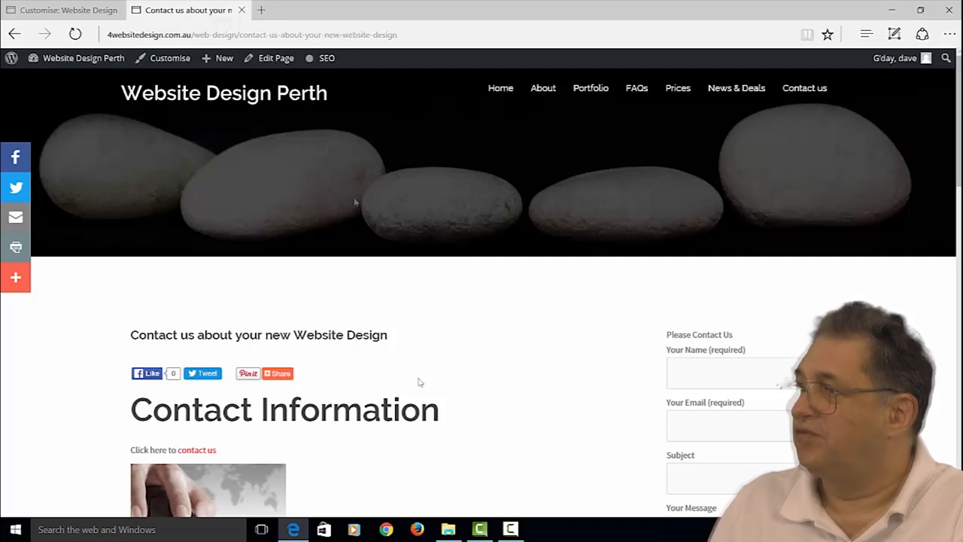
{"action": "left_click", "coordinate": [507, 92]}
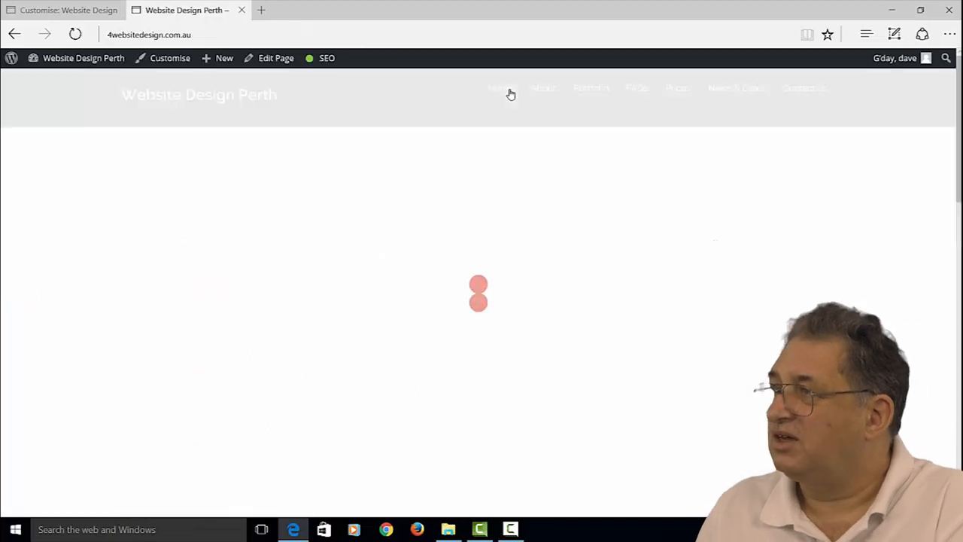